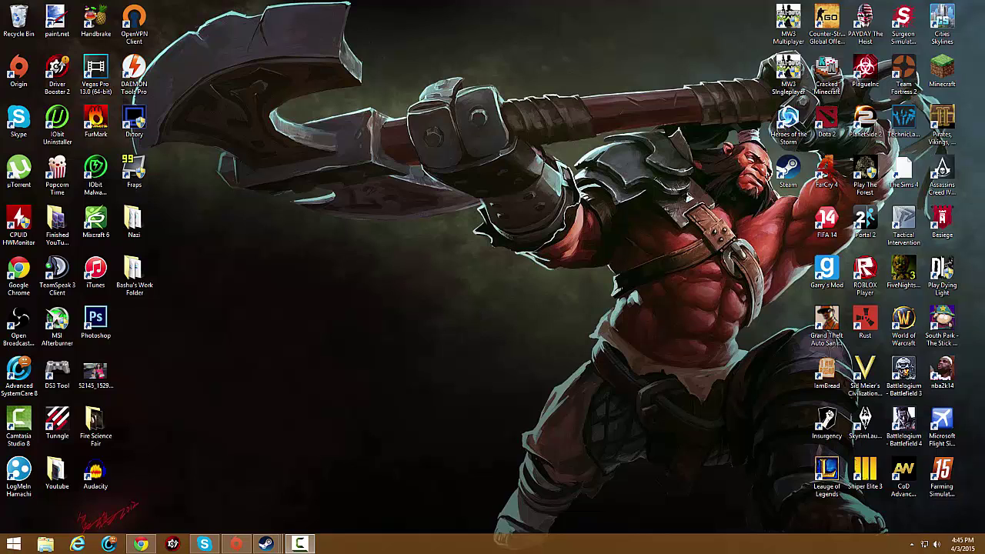
Sort the Simtropolis Cities: Skylines files by Most Popular and scroll down to Los Santos from GTA V.
click(141, 544)
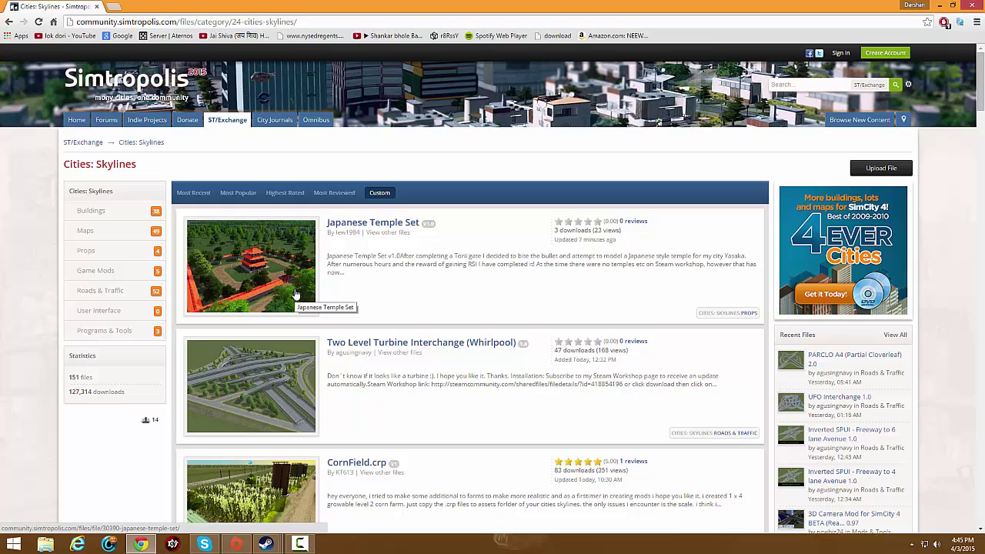
click(253, 195)
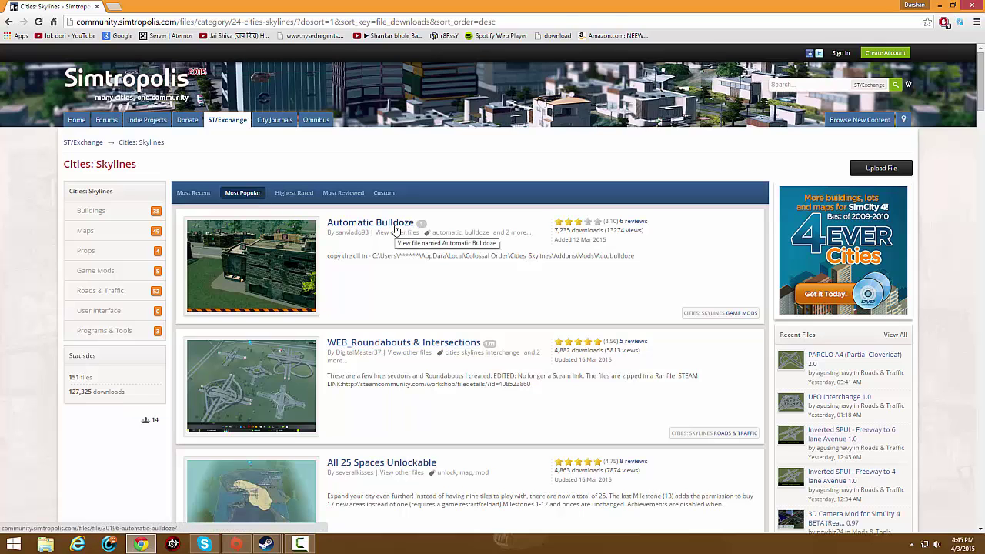
scroll(396, 229, down, 7)
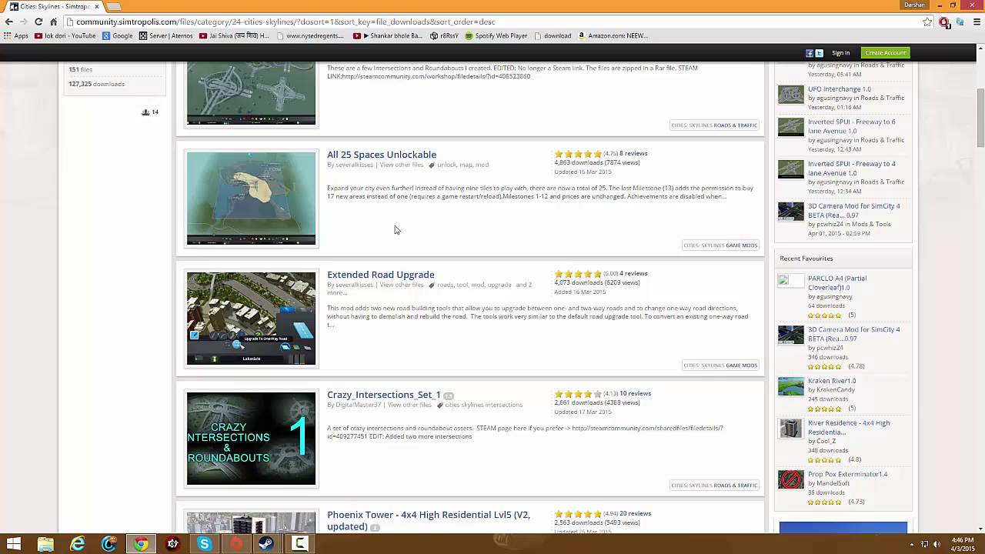
scroll(396, 229, down, 4)
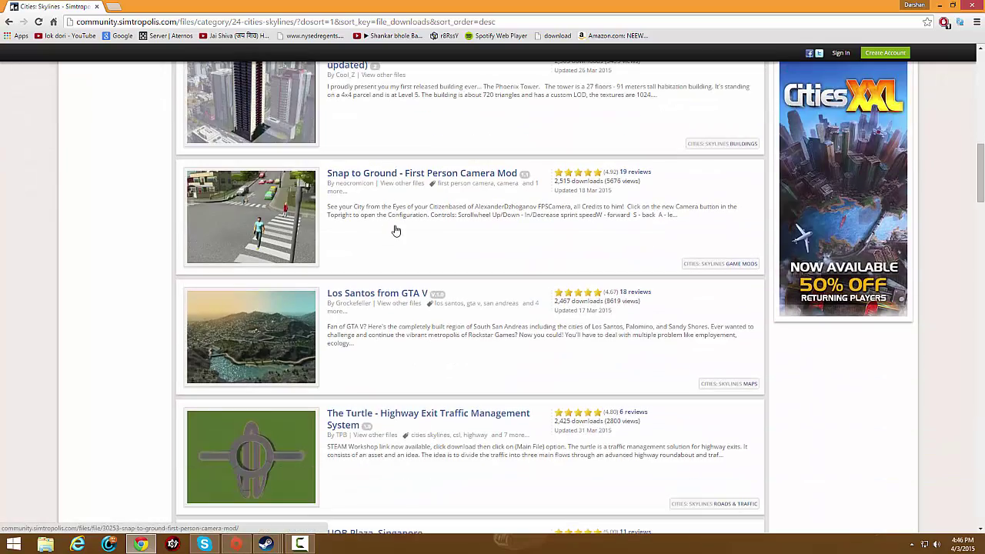
scroll(395, 228, down, 5)
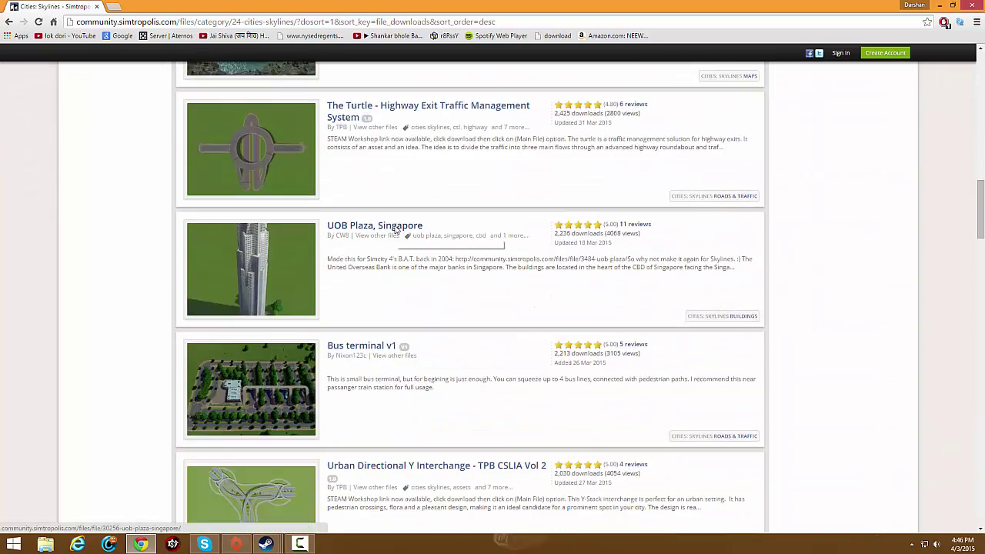
scroll(392, 231, up, 4)
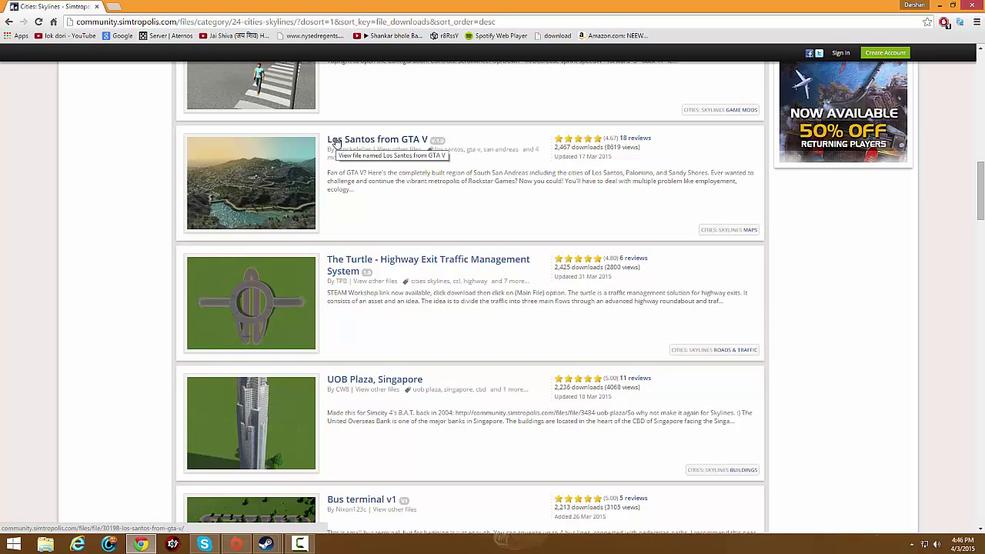
Open the Los Santos from GTA V file page on Simtropolis and look it over.
click(336, 142)
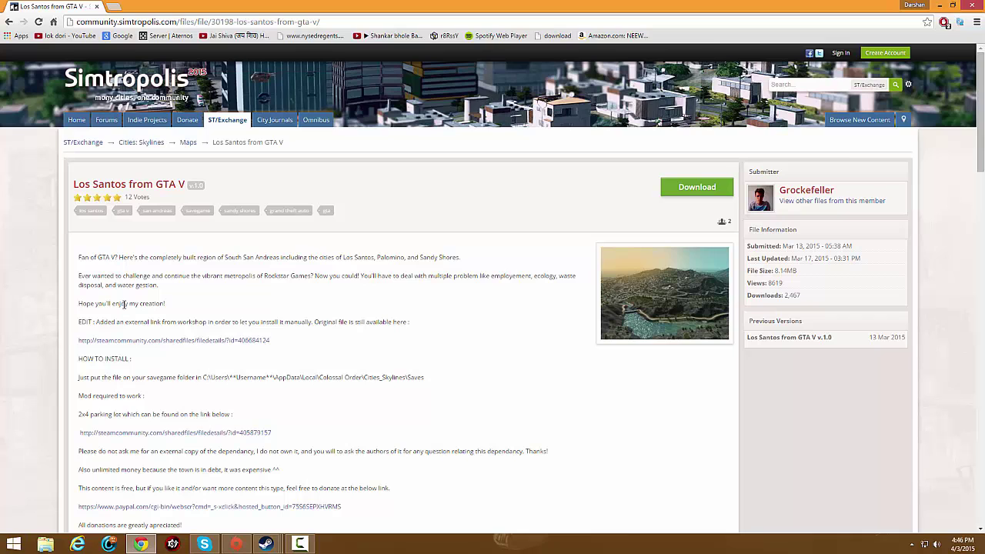
scroll(124, 304, down, 3)
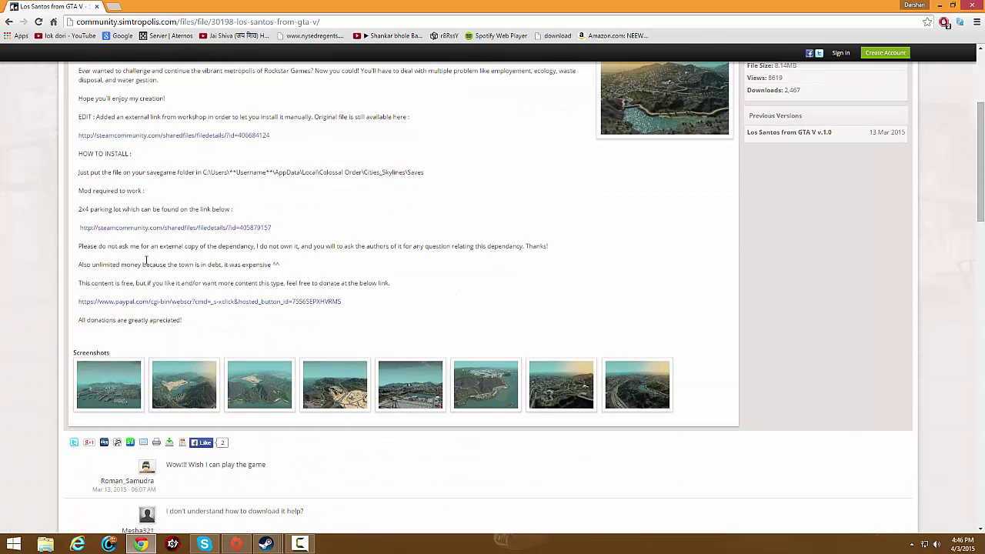
scroll(146, 260, up, 3)
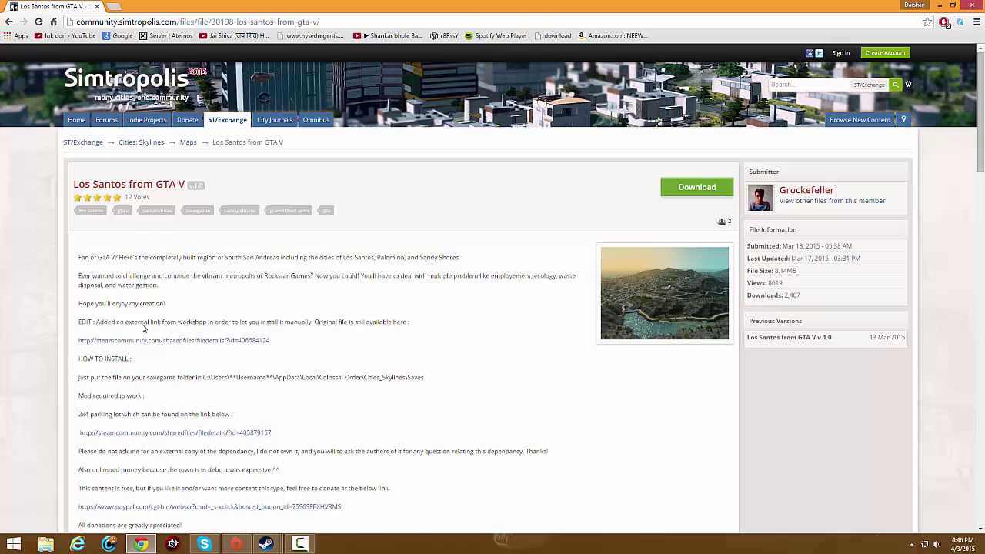
Review the map's Steam Workshop page, a 12.932 MB SaveGame.
click(154, 344)
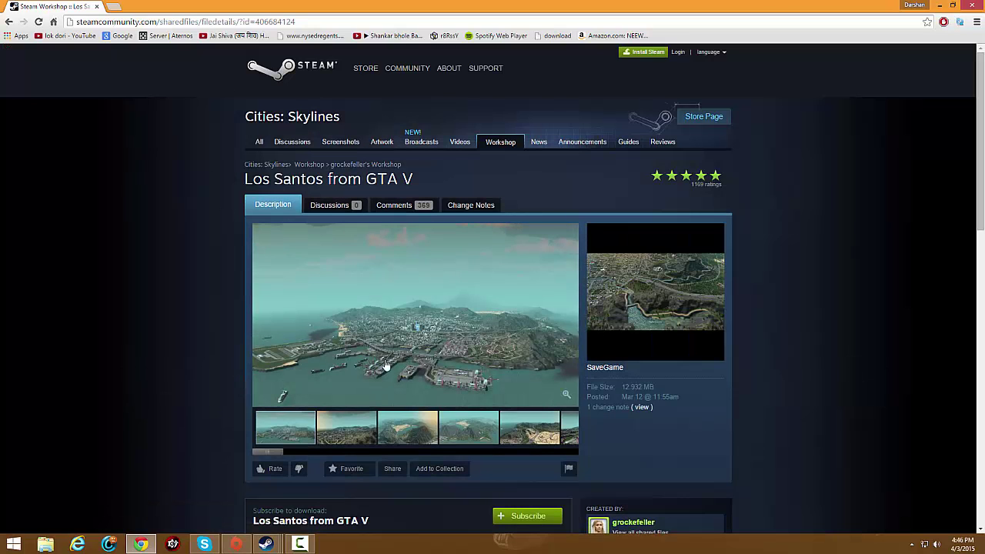
scroll(384, 365, down, 3)
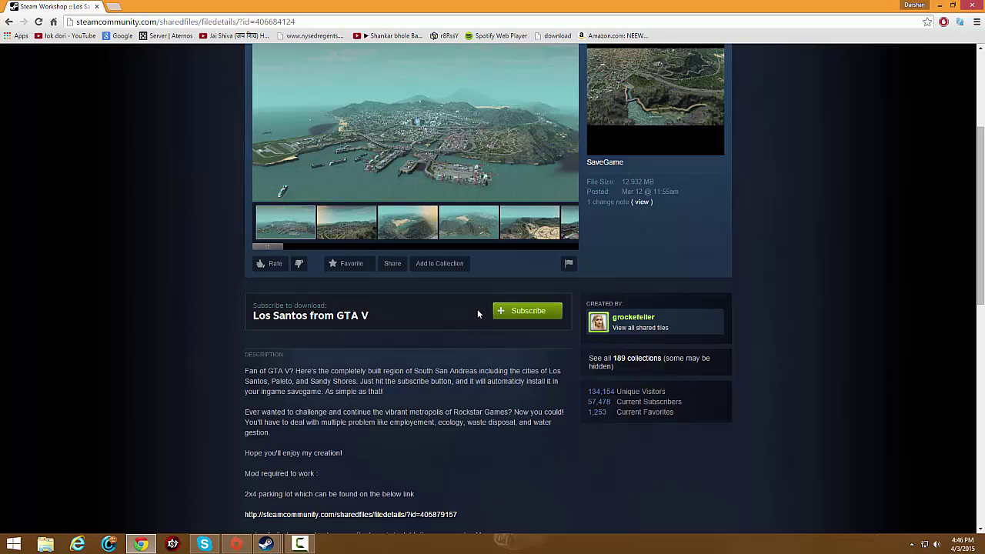
scroll(477, 309, down, 2)
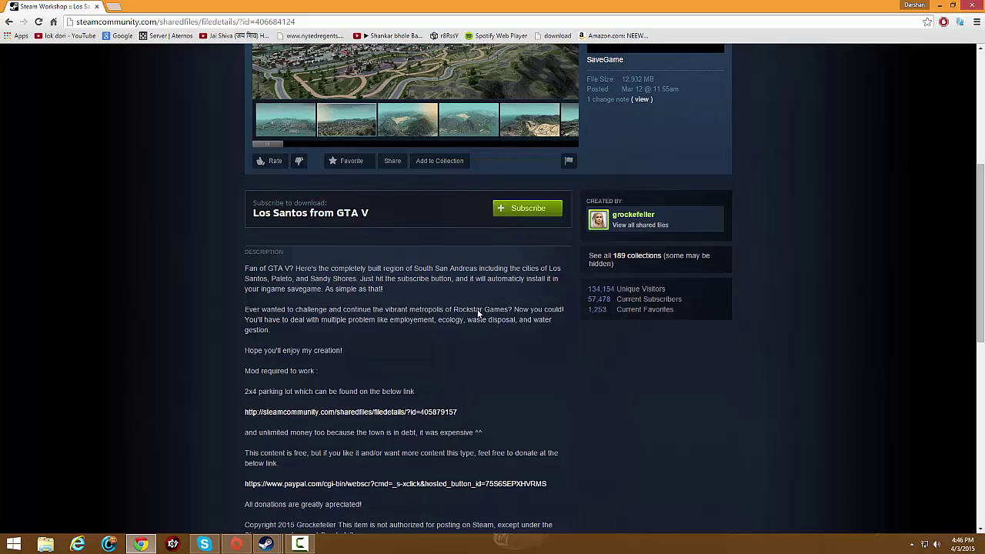
scroll(477, 311, up, 5)
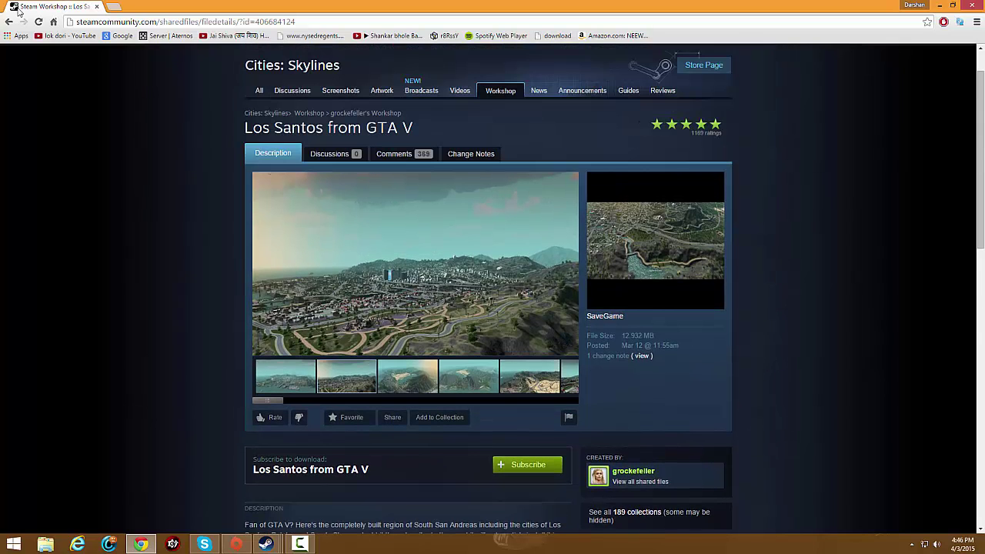
Download the 8.1 MB Los Santos - GTA V map zip, accepting the disclaimer and skipping the AdF.ly ad.
click(9, 22)
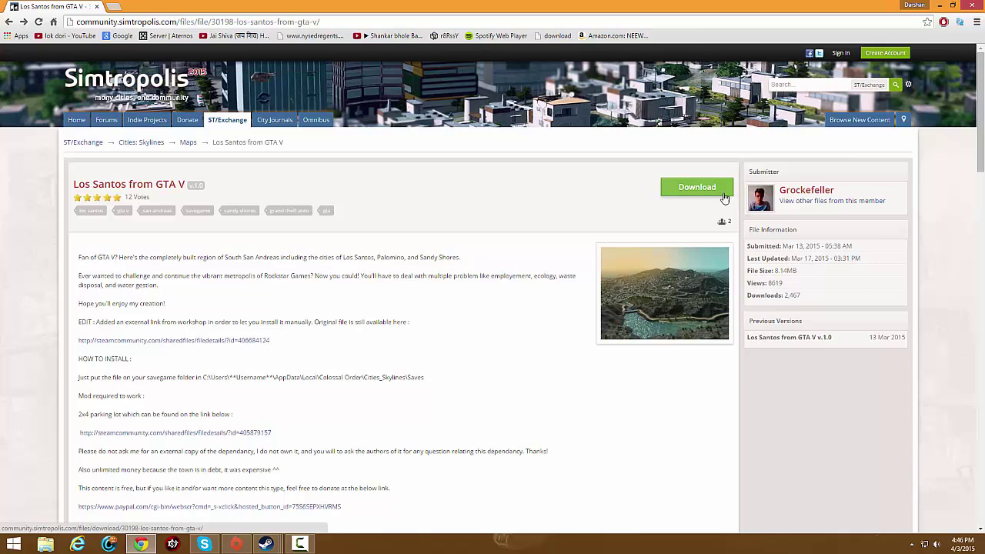
click(678, 195)
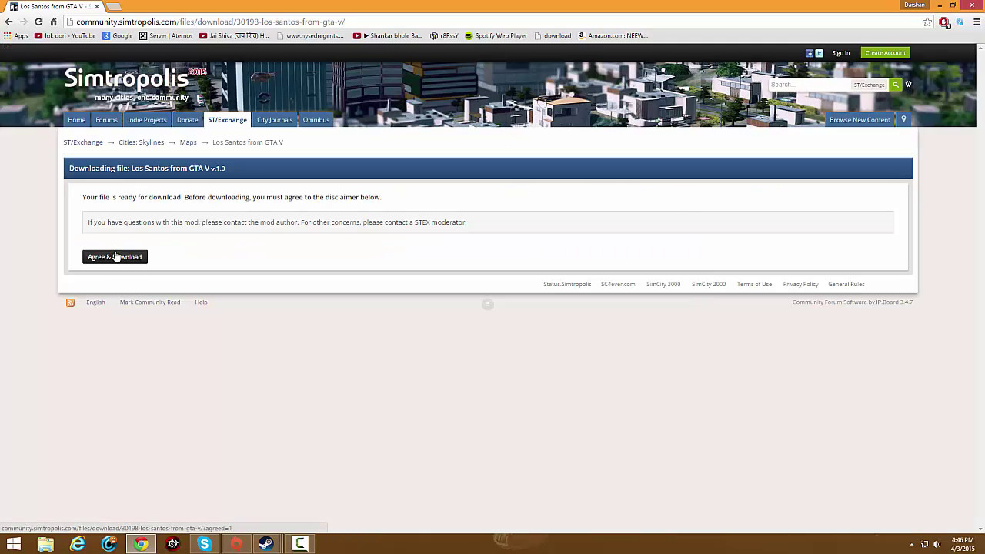
click(115, 256)
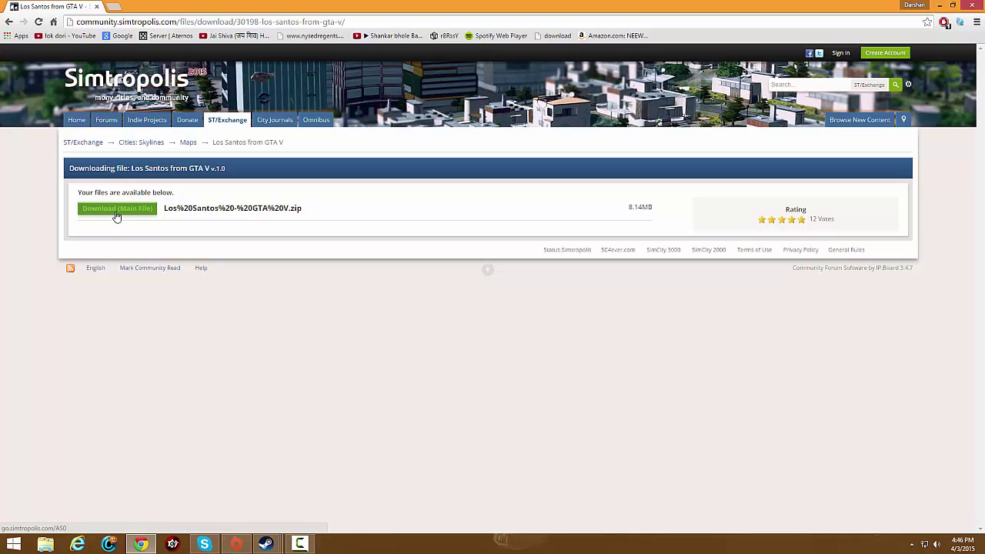
click(116, 216)
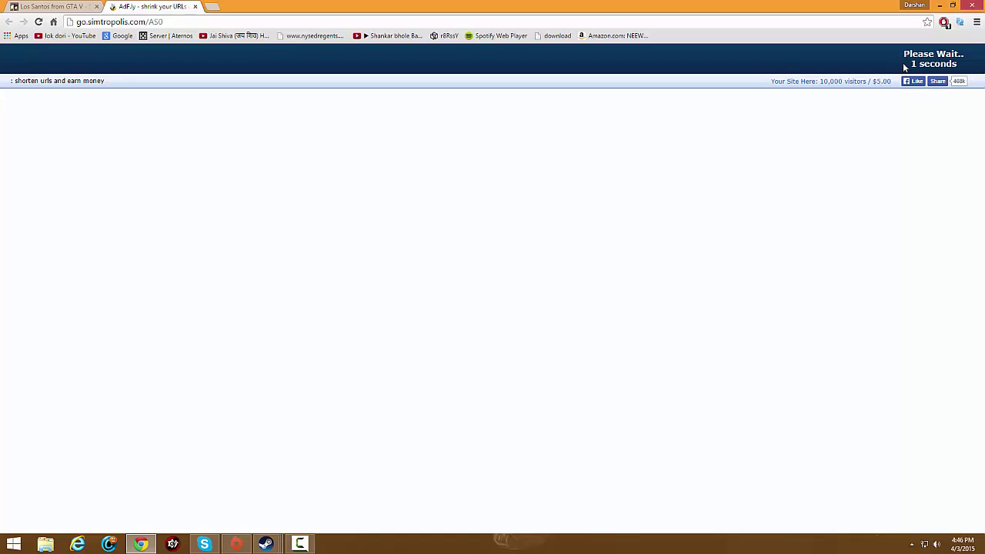
click(908, 67)
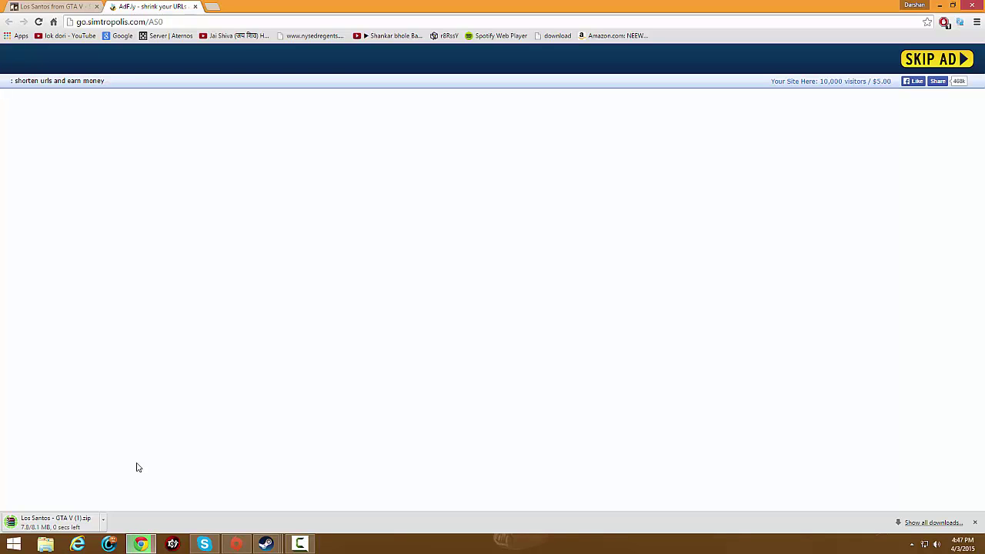
Open Los Santos - GTA V (1).zip in WinRAR, dismiss the license reminder, and select its CRP file.
click(70, 526)
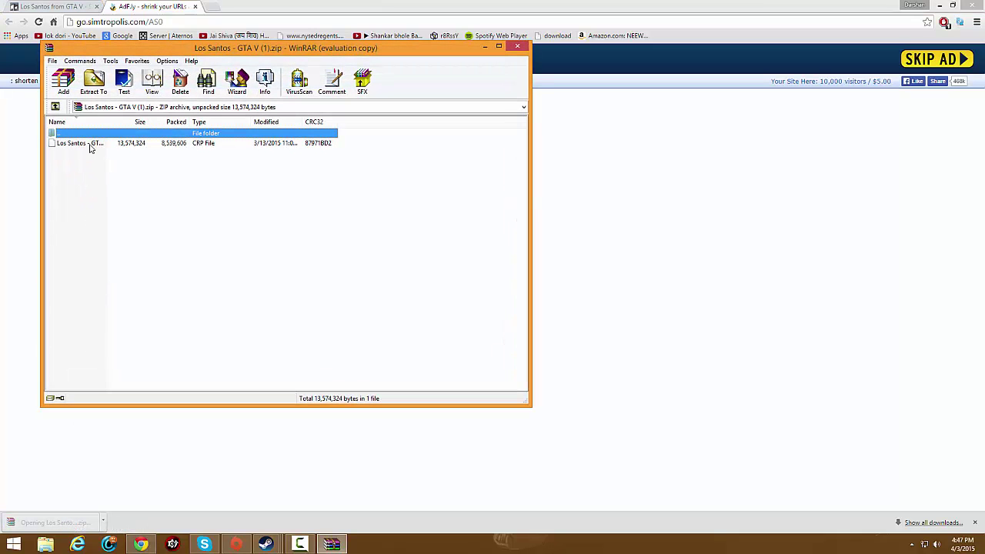
click(91, 145)
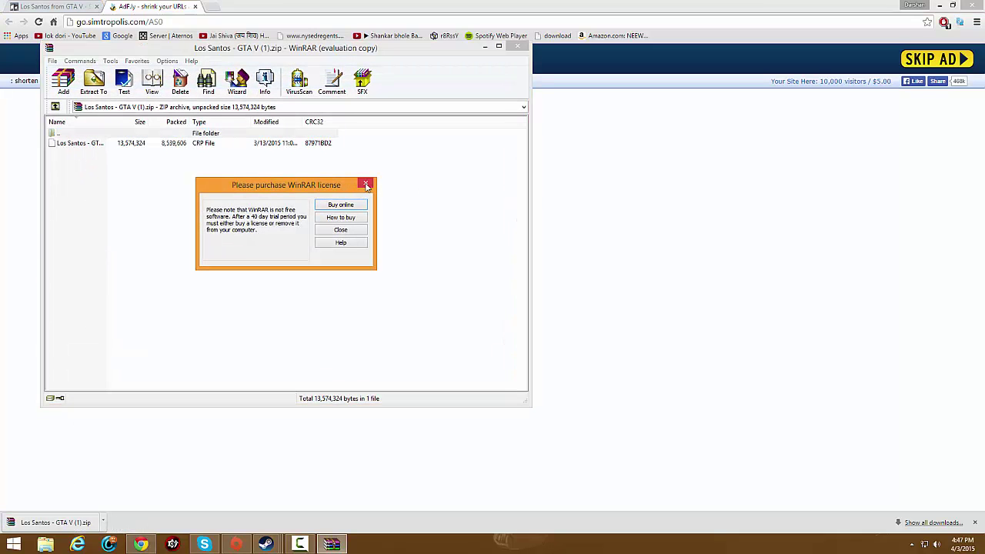
click(366, 184)
click(214, 146)
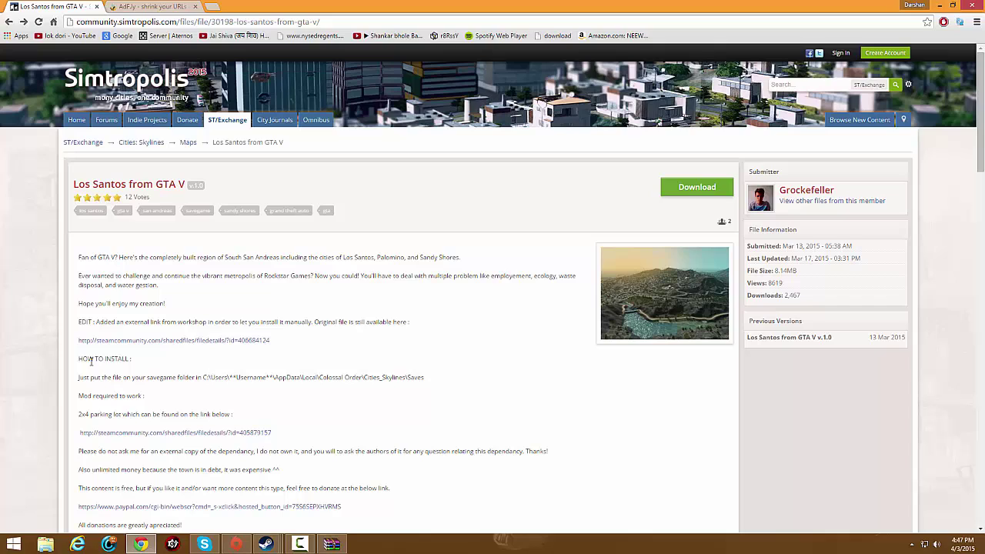
mouse_move(100, 377)
mouse_down()
mouse_move(400, 374)
mouse_move(434, 388)
mouse_up()
click(401, 372)
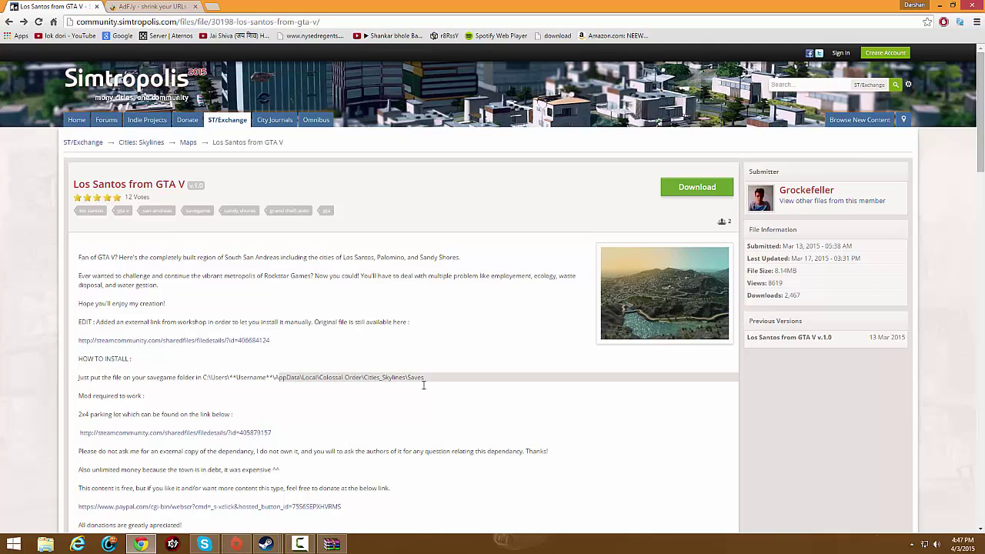
click(424, 387)
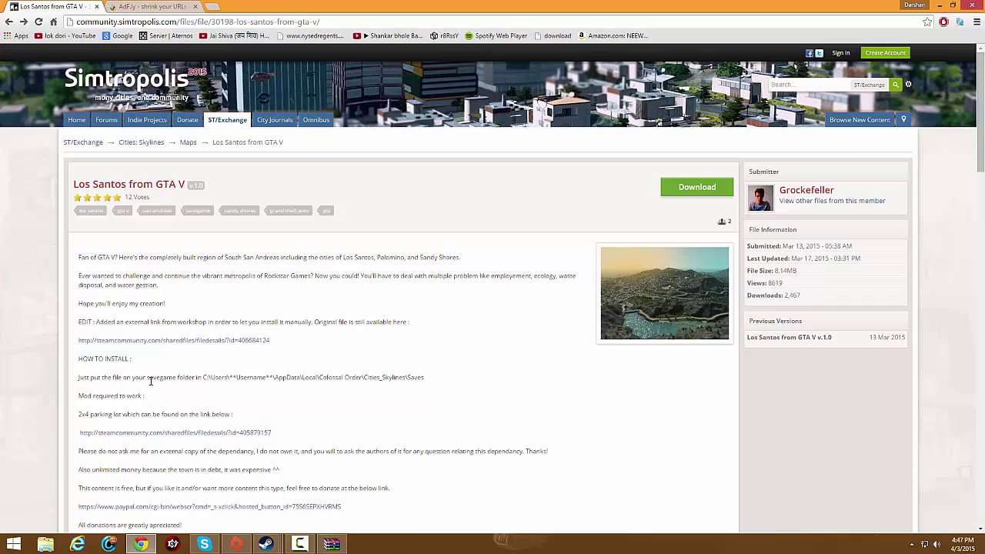
mouse_move(90, 413)
mouse_down()
mouse_move(108, 414)
mouse_move(80, 409)
mouse_move(229, 413)
mouse_up()
click(229, 413)
click(336, 549)
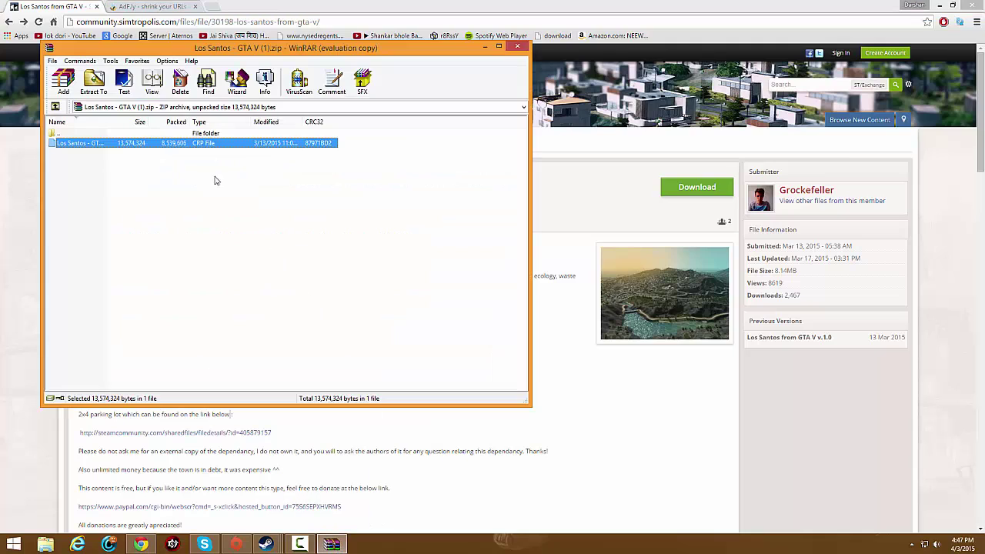
click(33, 507)
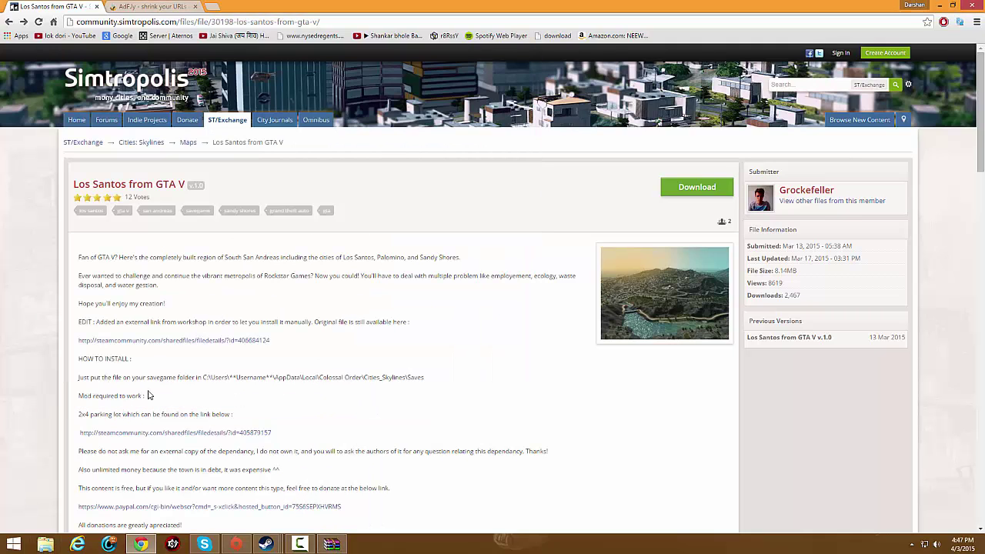
drag(221, 376, 253, 380)
Browse via the Run prompt to AppData\Local\Colossal Order\Cities_Skylines.
key(super+r)
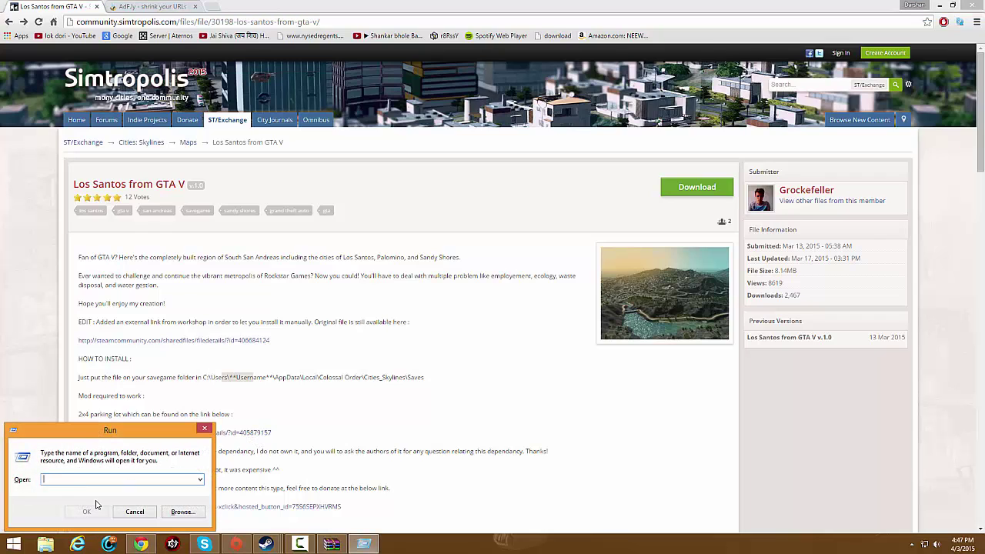
text(appdata%)
click(97, 505)
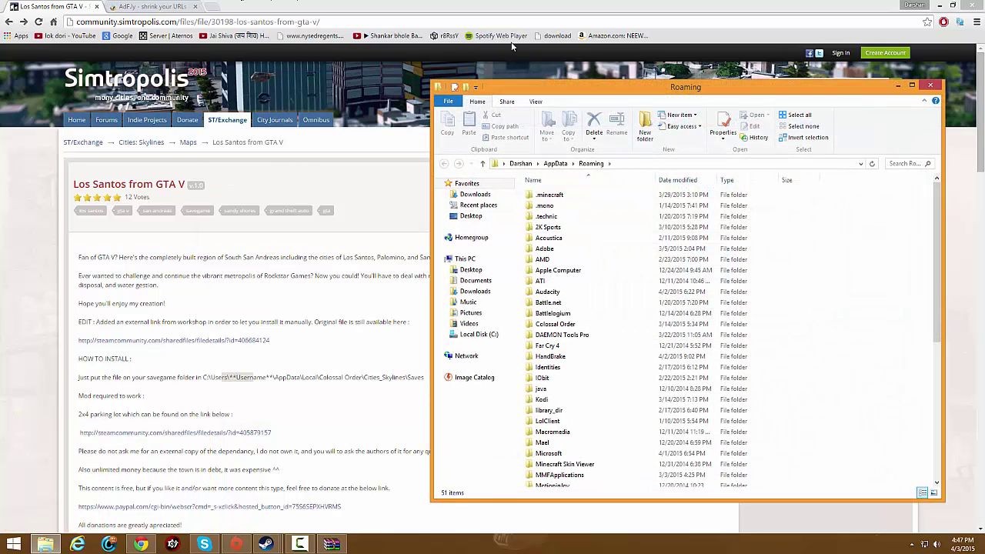
click(551, 163)
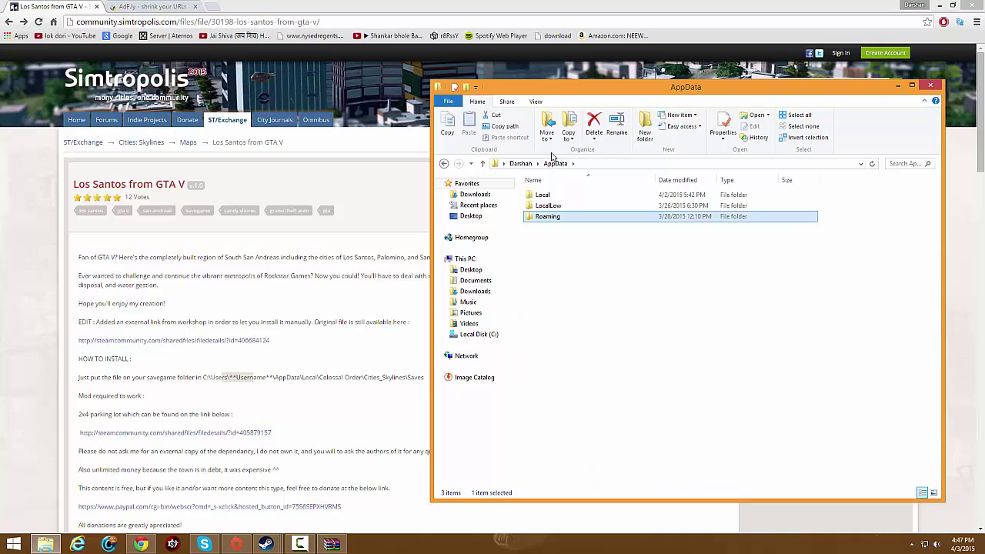
double_click(543, 196)
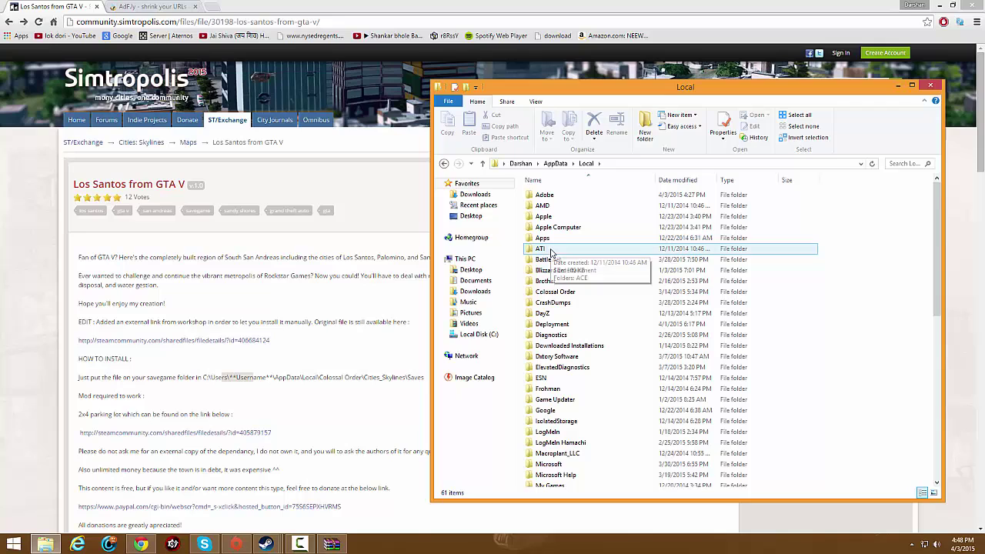
click(575, 291)
double_click(575, 291)
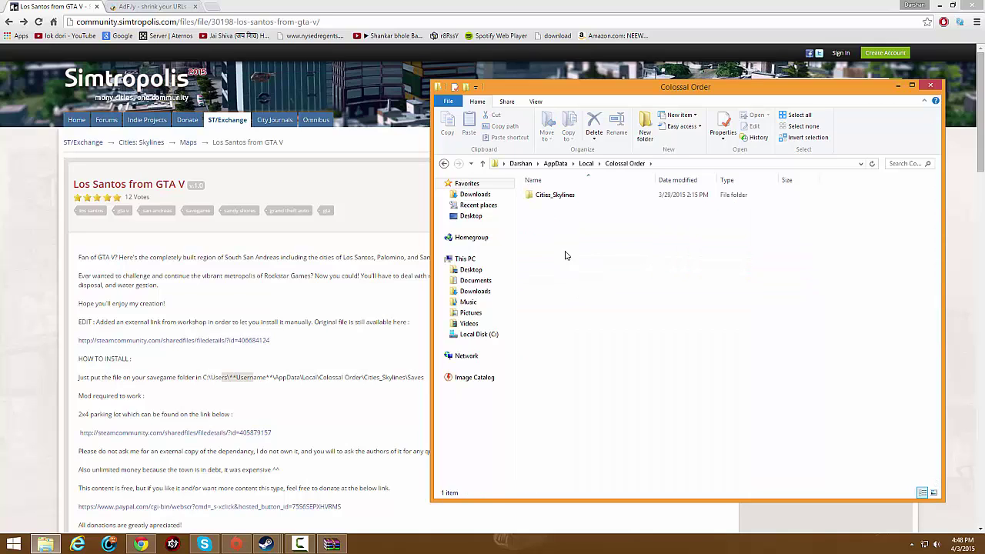
double_click(568, 196)
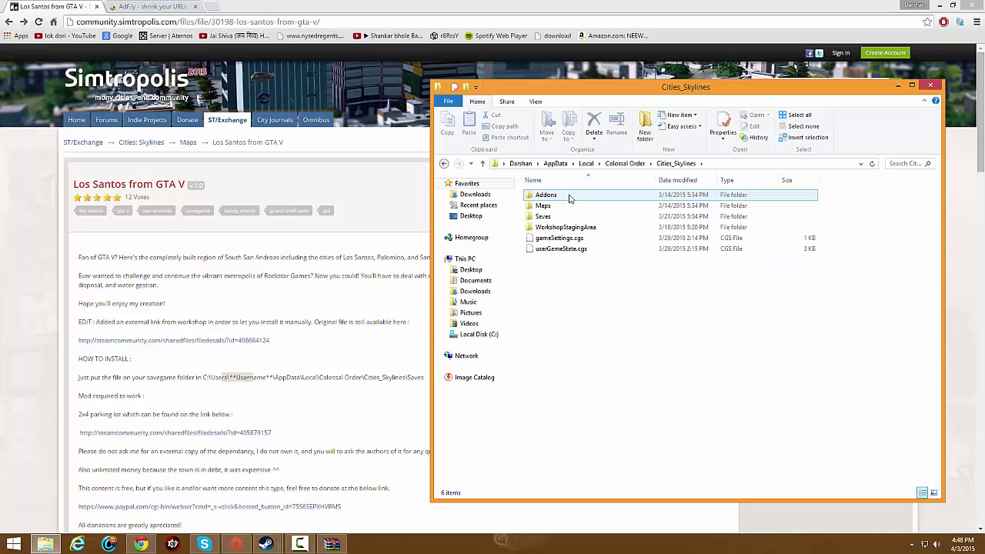
Check the Maps folder, then open Saves and select the existing lol.crp.
double_click(570, 206)
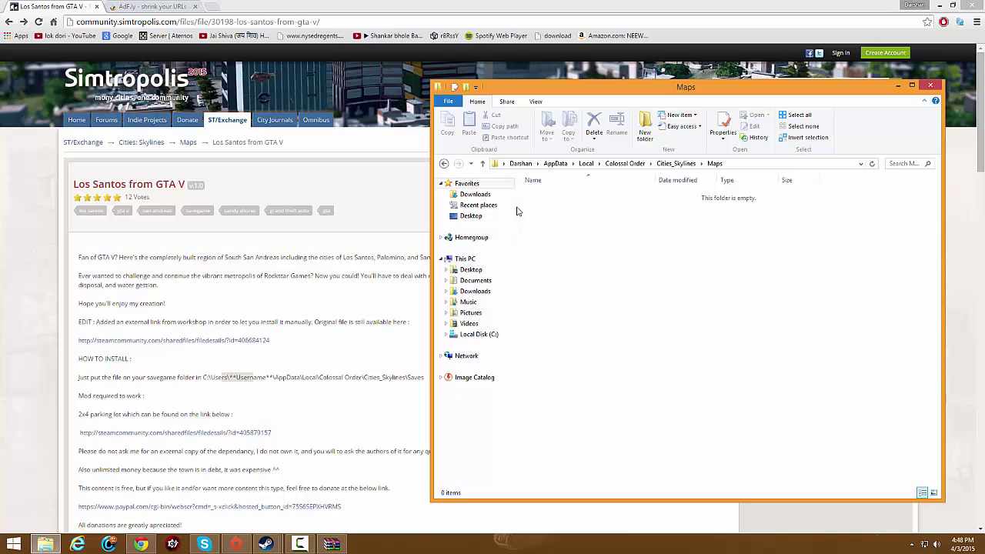
click(444, 164)
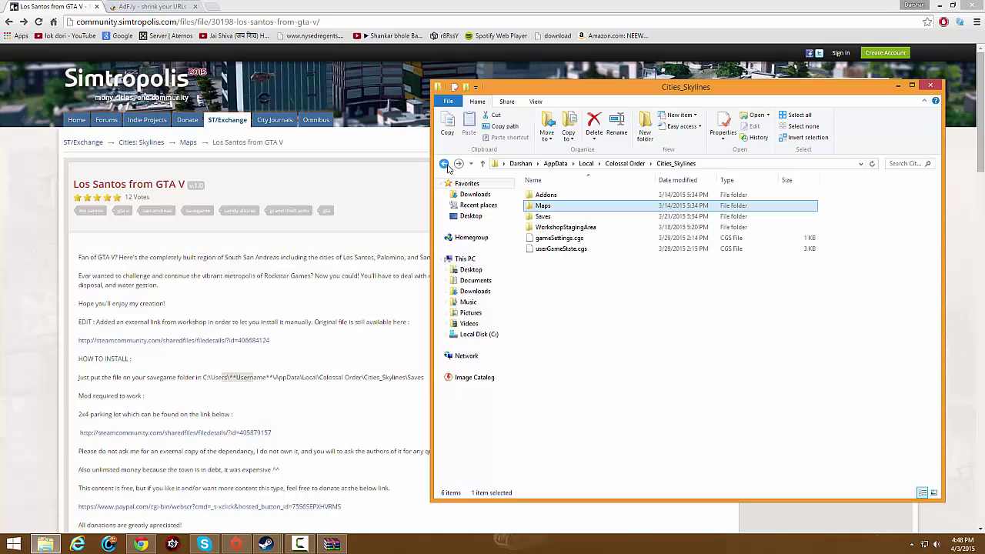
double_click(541, 217)
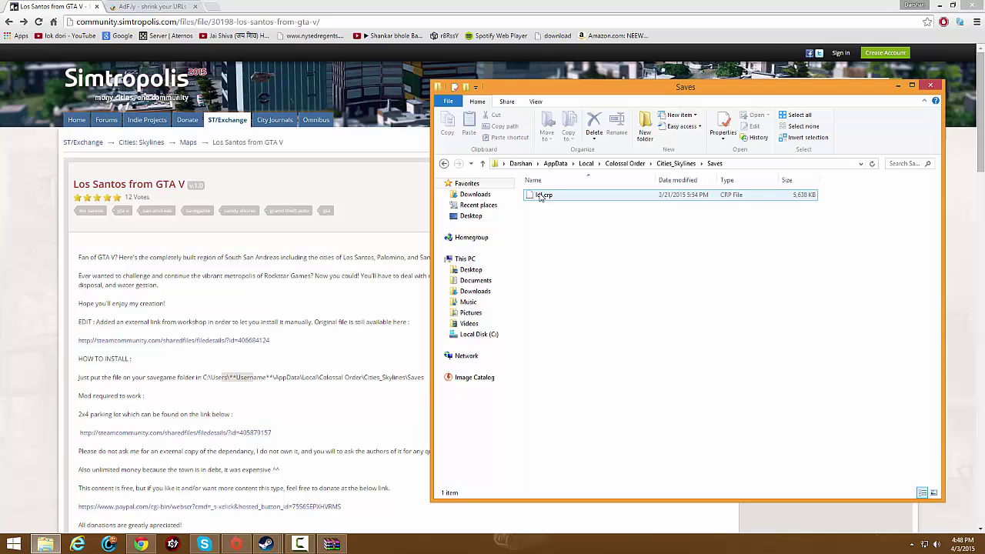
click(543, 198)
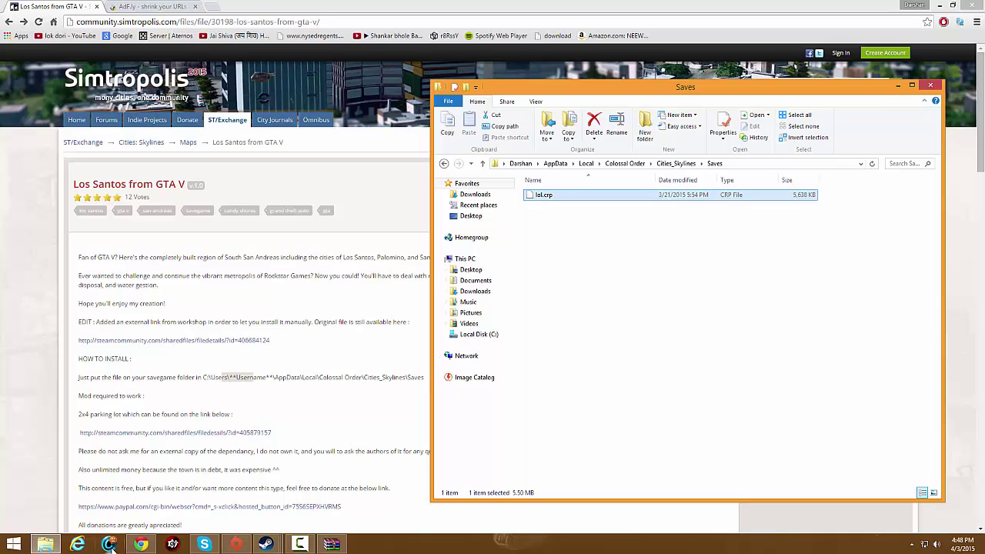
Drag Los Santos - GTA V.crp from WinRAR into the Saves folder, then show the desktop.
click(45, 544)
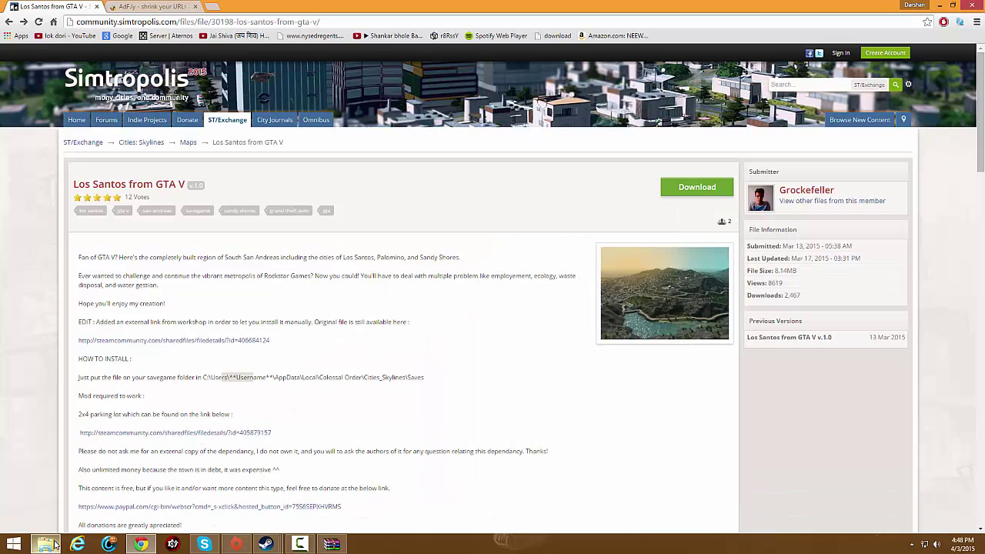
click(331, 544)
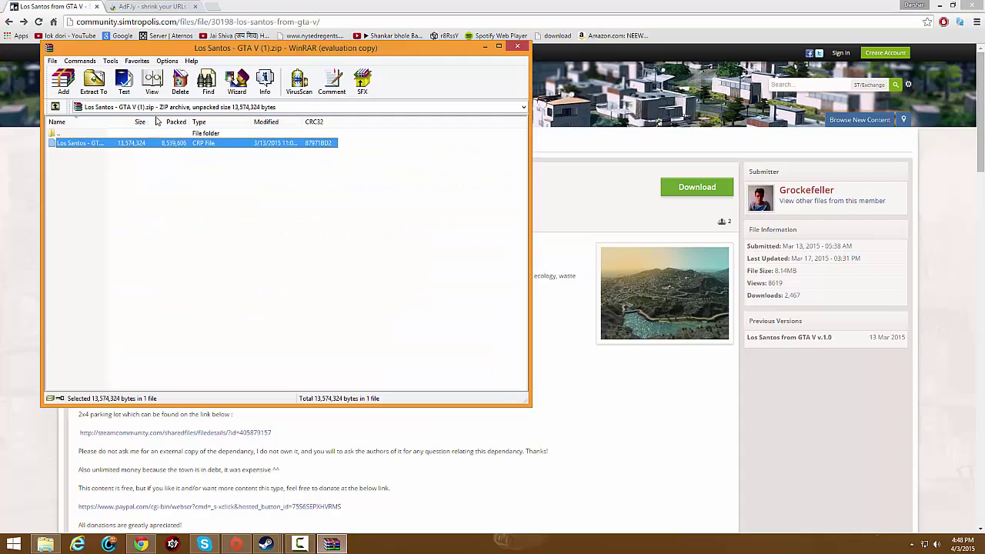
mouse_move(173, 277)
mouse_down()
mouse_move(88, 545)
mouse_move(46, 543)
mouse_move(110, 422)
mouse_move(527, 231)
mouse_move(560, 232)
mouse_up()
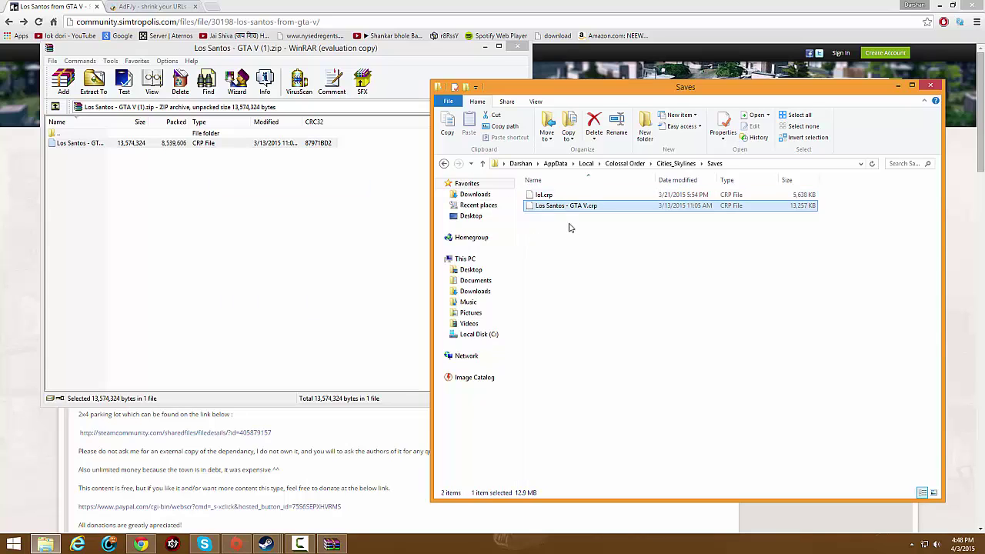
click(583, 283)
key(super+d)
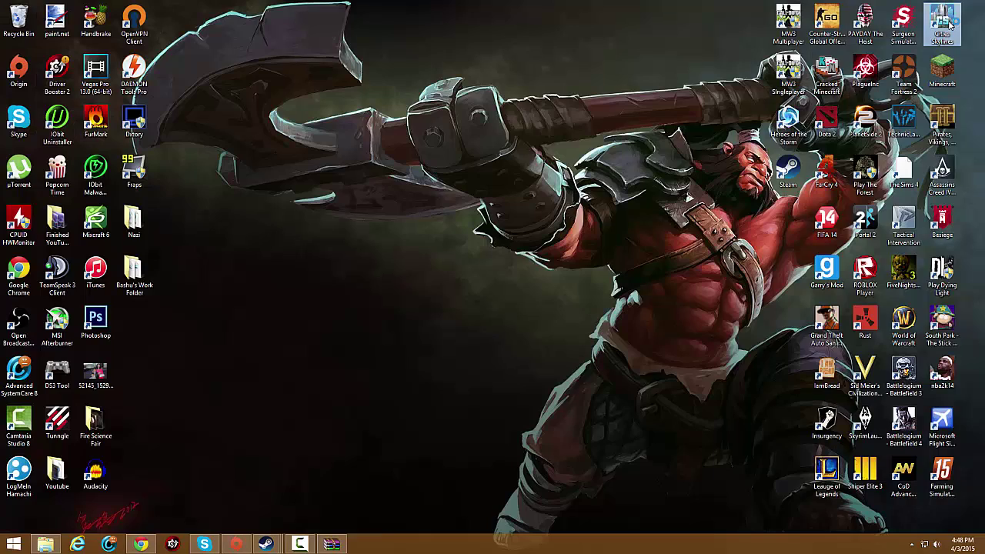
Launch Cities: Skylines from the desktop icon and open the Load Game list.
double_click(949, 23)
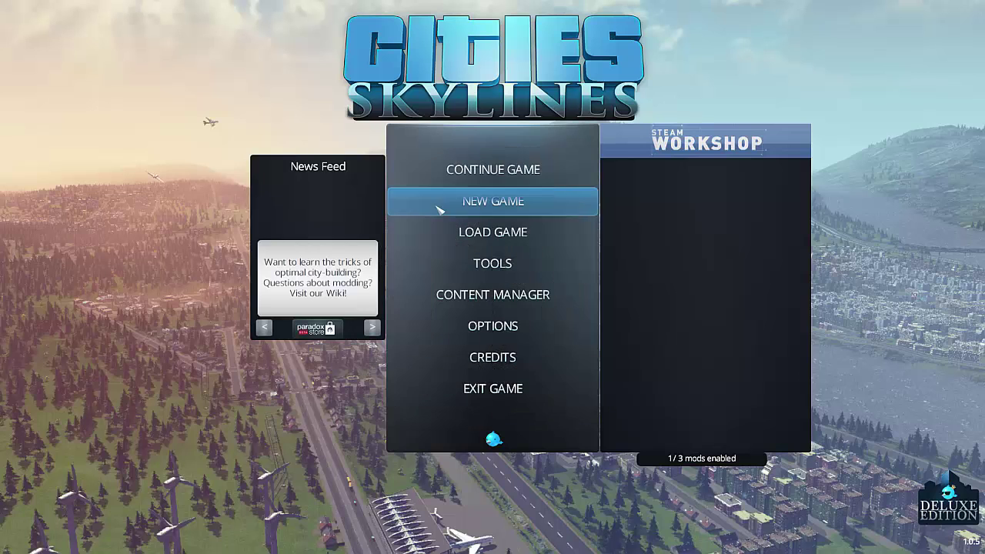
click(492, 231)
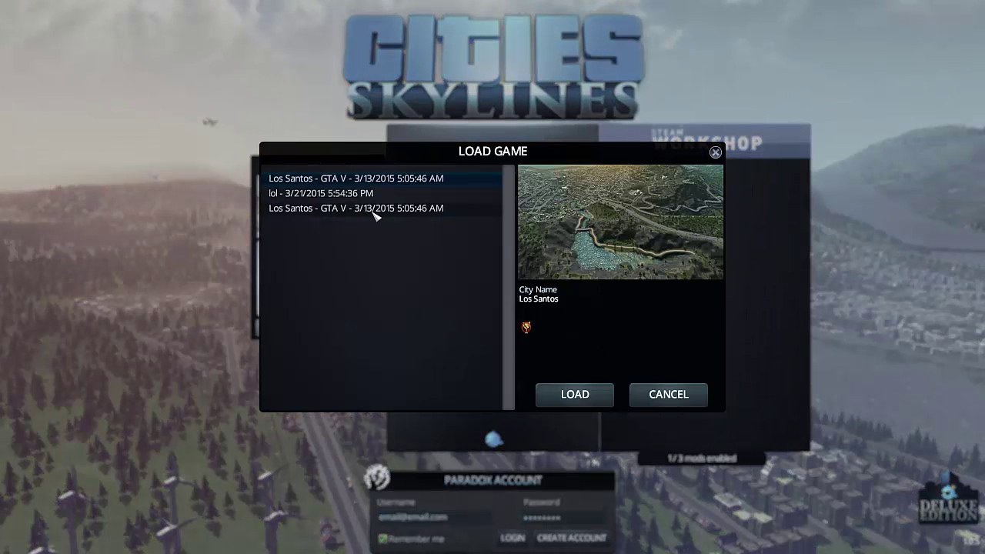
Load the Los Santos - GTA V save and close the milestone congratulations window.
click(607, 398)
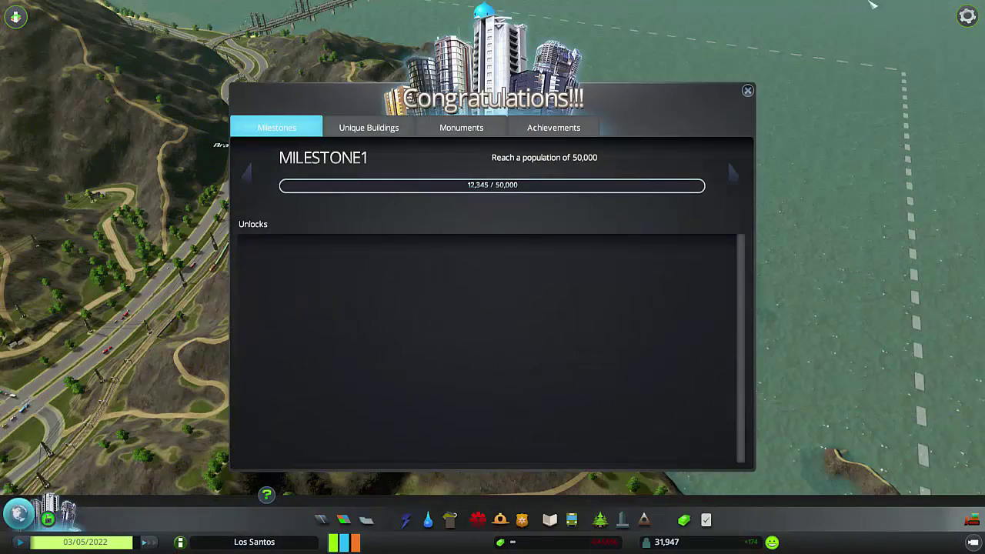
click(747, 91)
scroll(495, 280, down, 10)
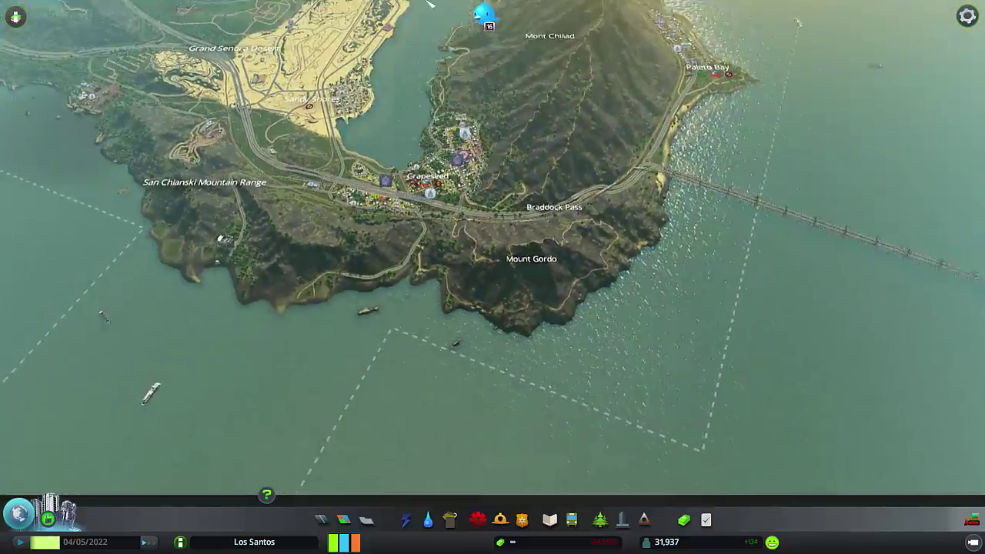
Pan along the Palomino Highlands coast, past San Chianski and Mount Chiliad, to Paleto Bay.
key(w)
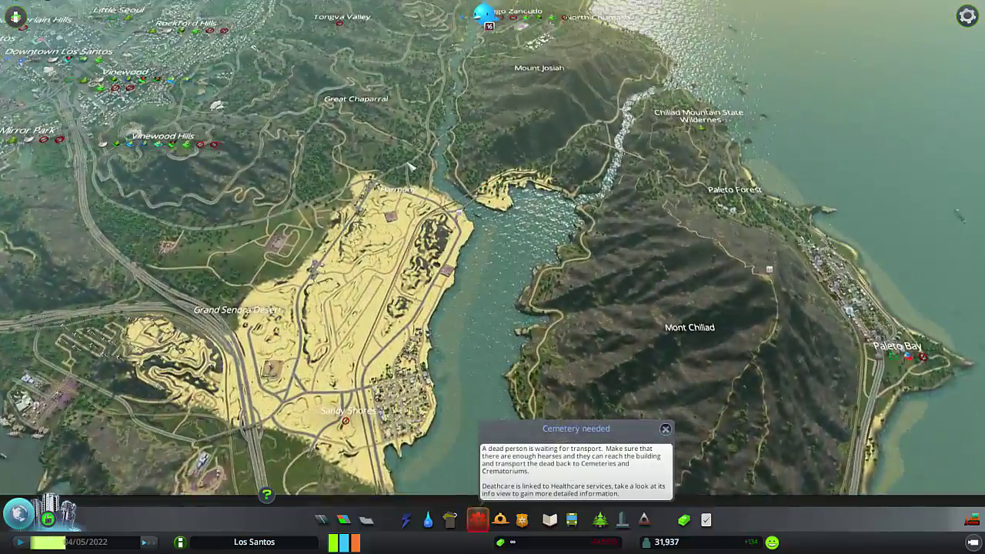
key(s)
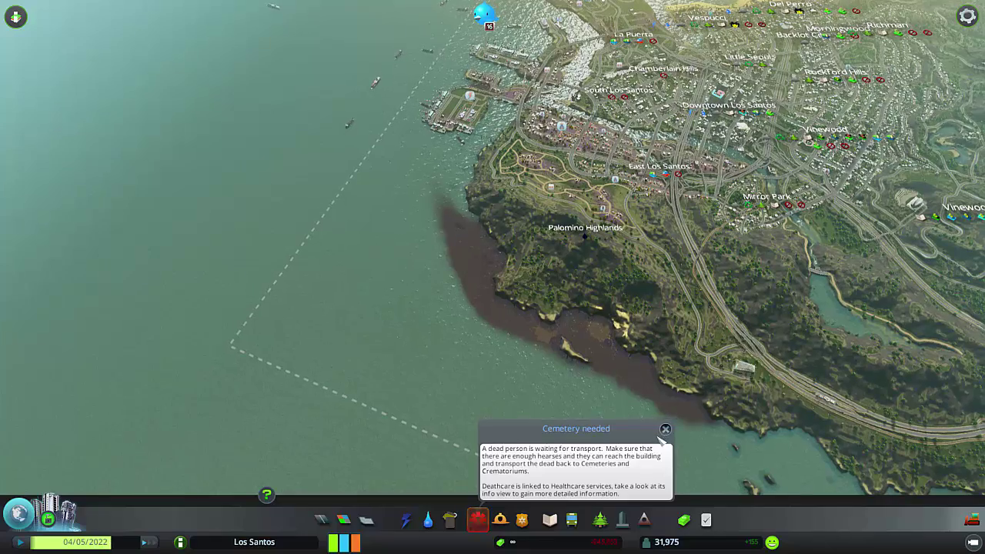
click(665, 430)
key(s)
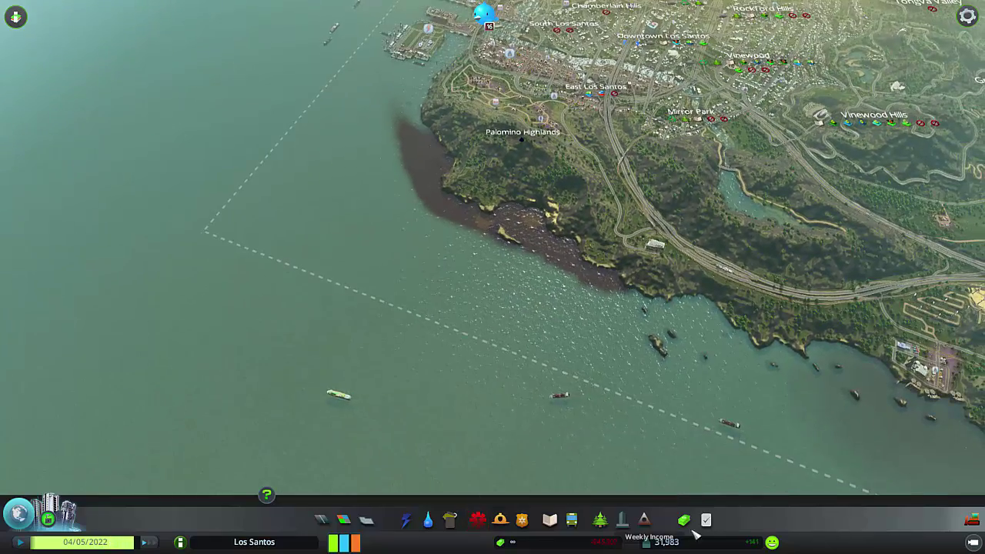
key(d)
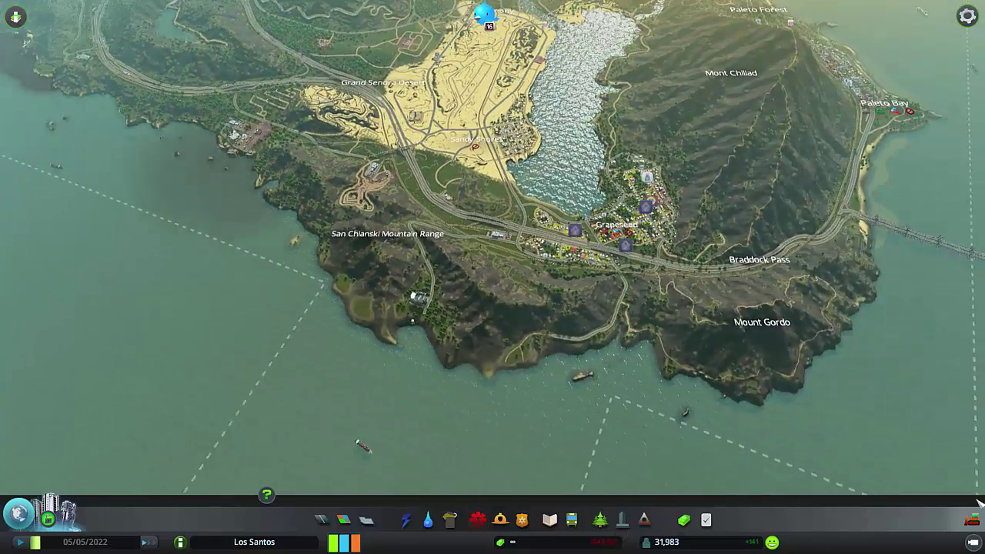
key(d)
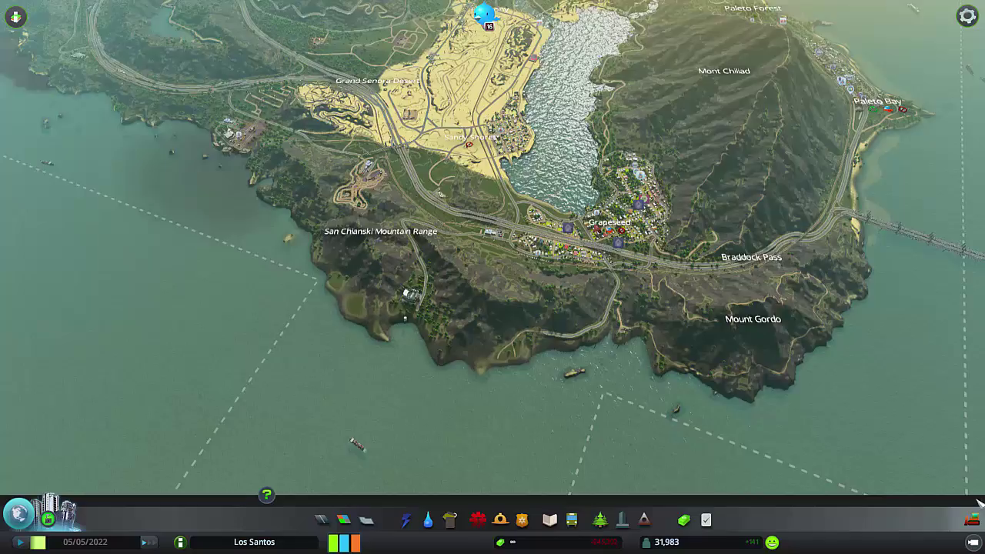
key(w)
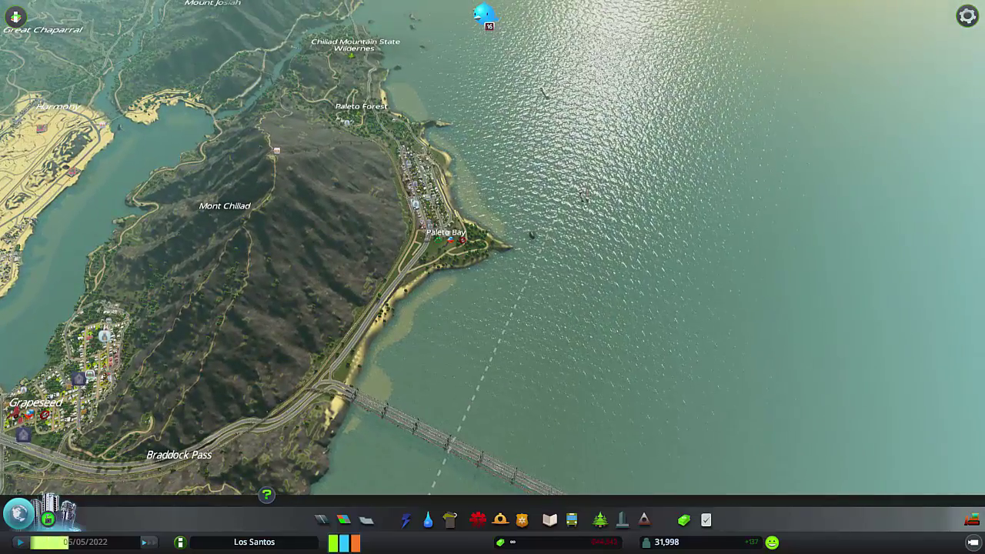
key(a)
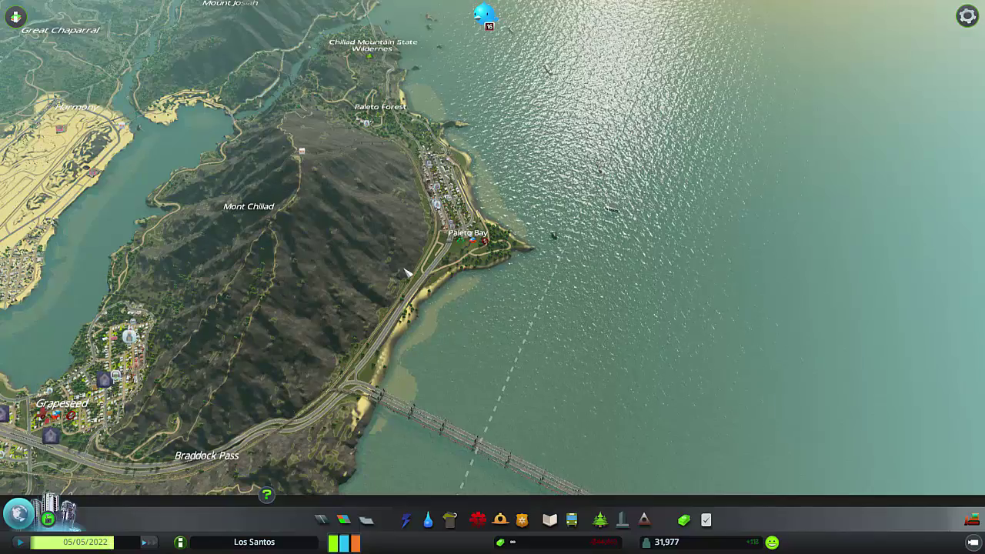
Rotate around Paleto Bay, then pan past Mount Josiah toward East Los Santos and the port.
key(e)
key(q)
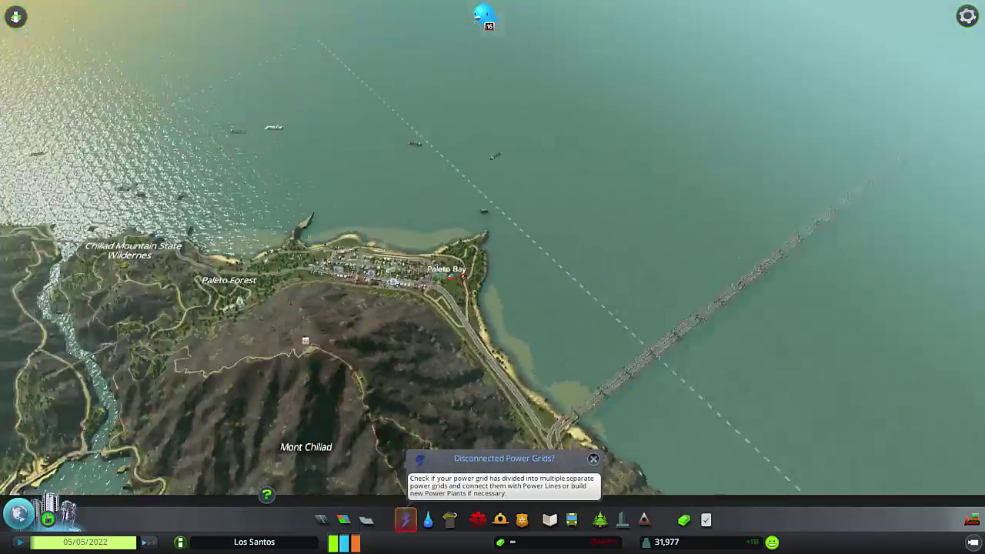
key(d)
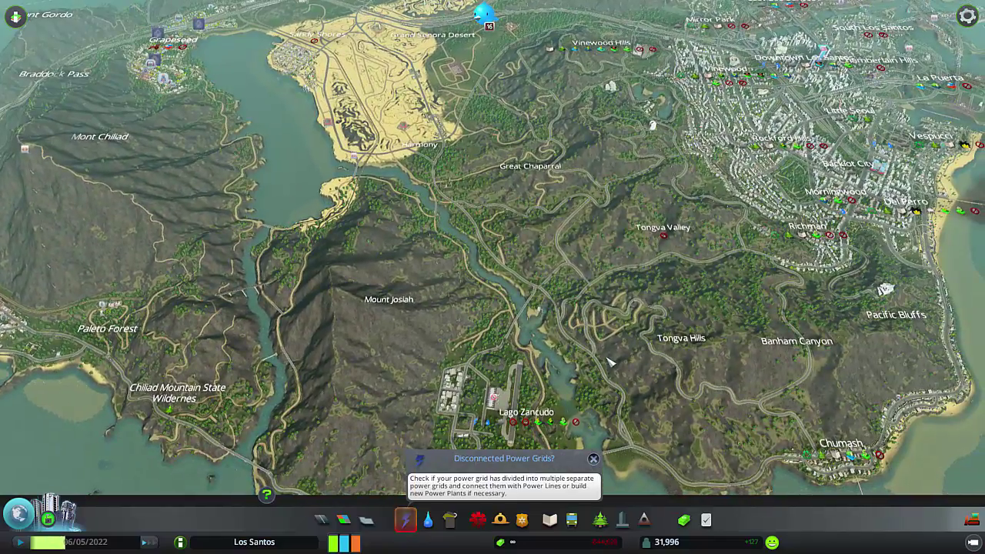
key(d)
key(w)
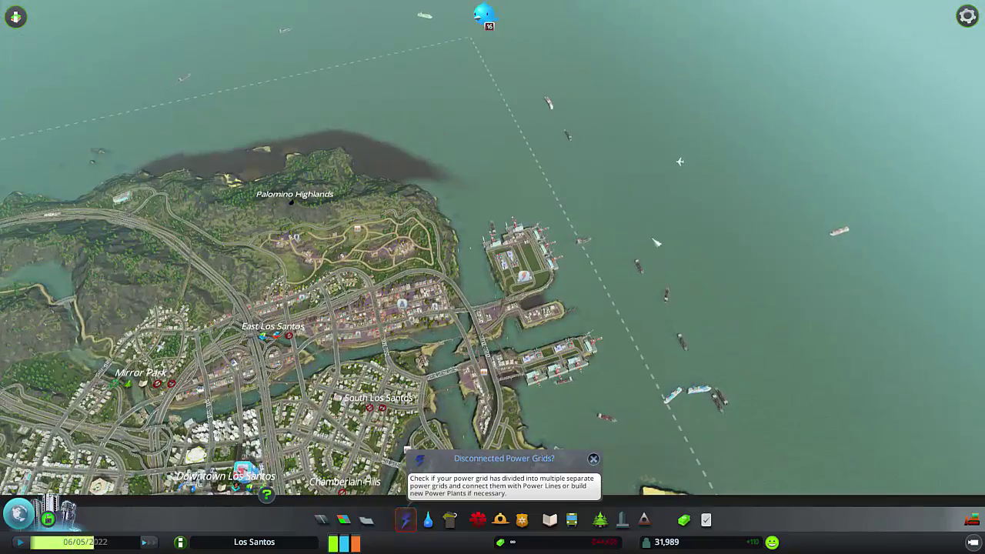
Pan back to Tongva Valley and switch the map to the Fire Safety overlay.
key(a)
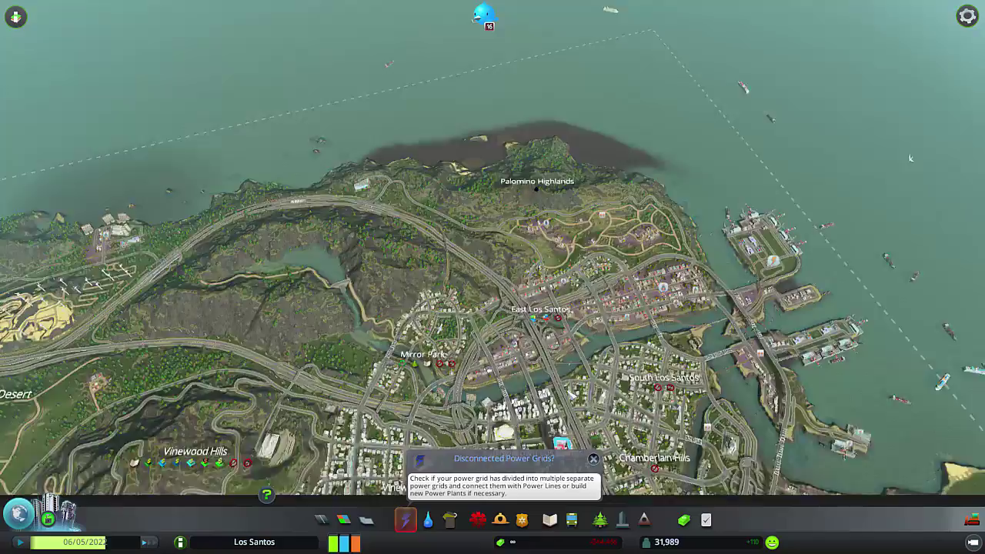
key(s)
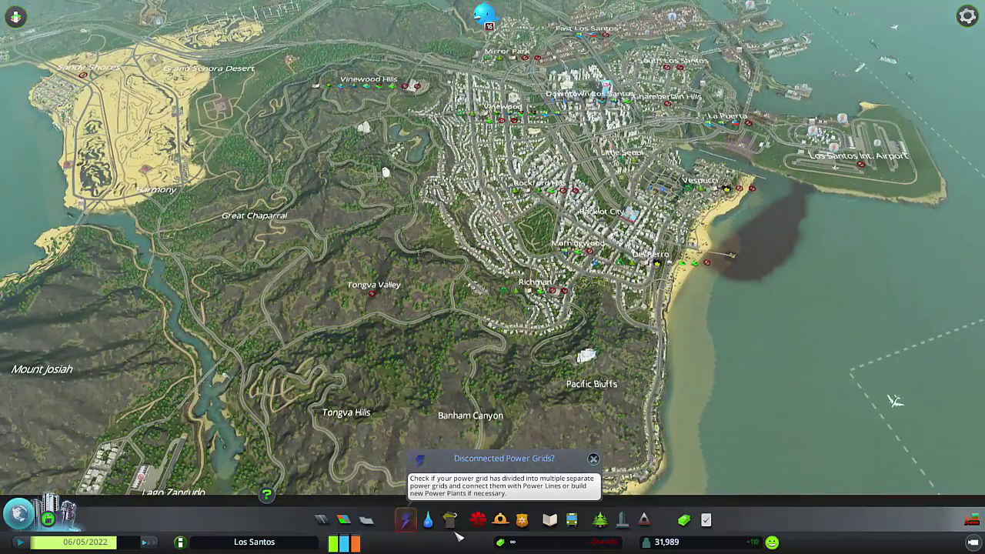
click(485, 522)
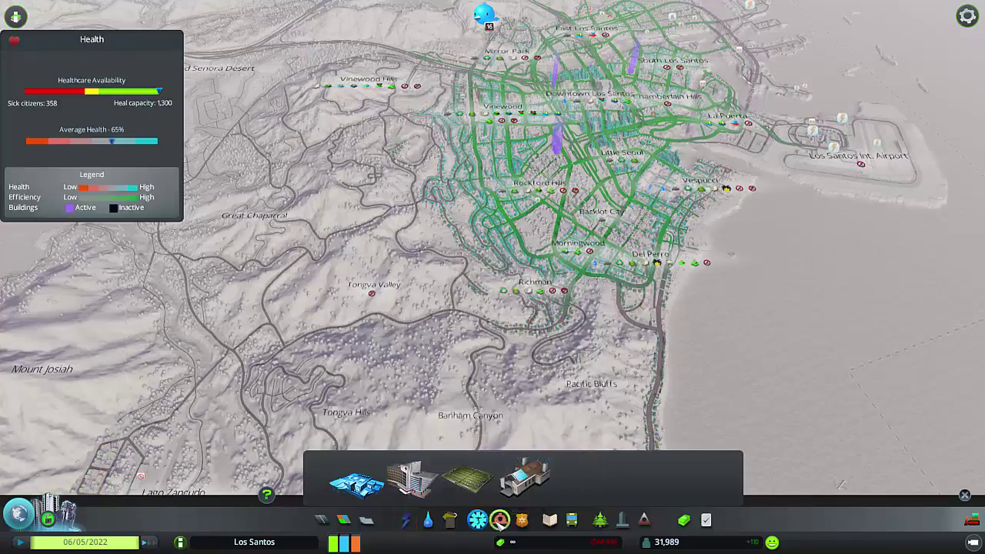
click(500, 521)
Survey fire coverage over the desert, Grand Senora Desert, Harmony and the lake.
key(w)
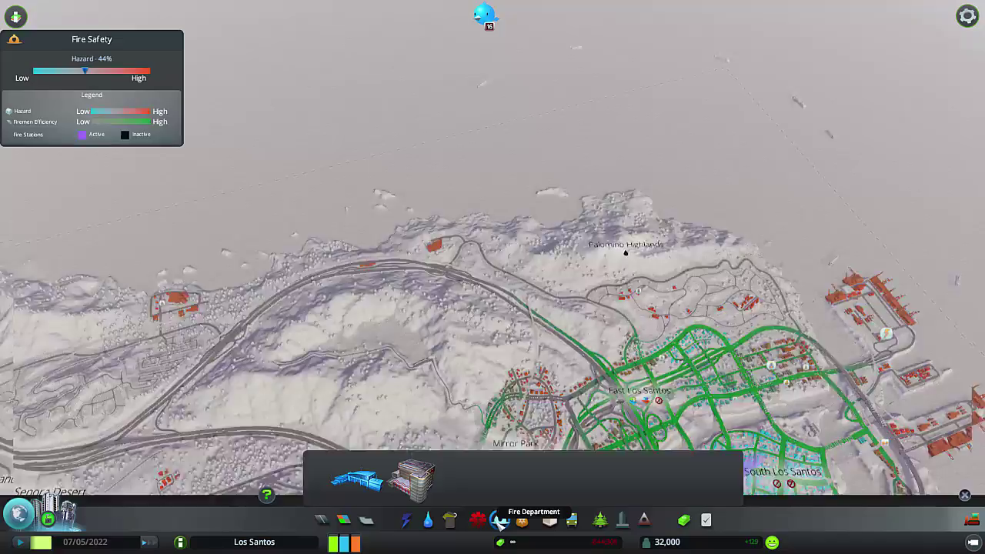
key(s)
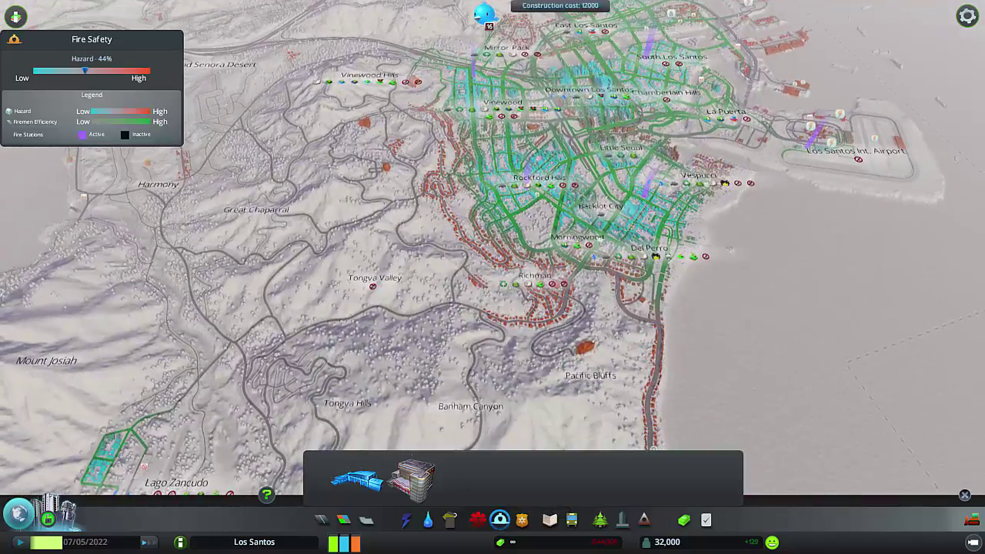
key(s)
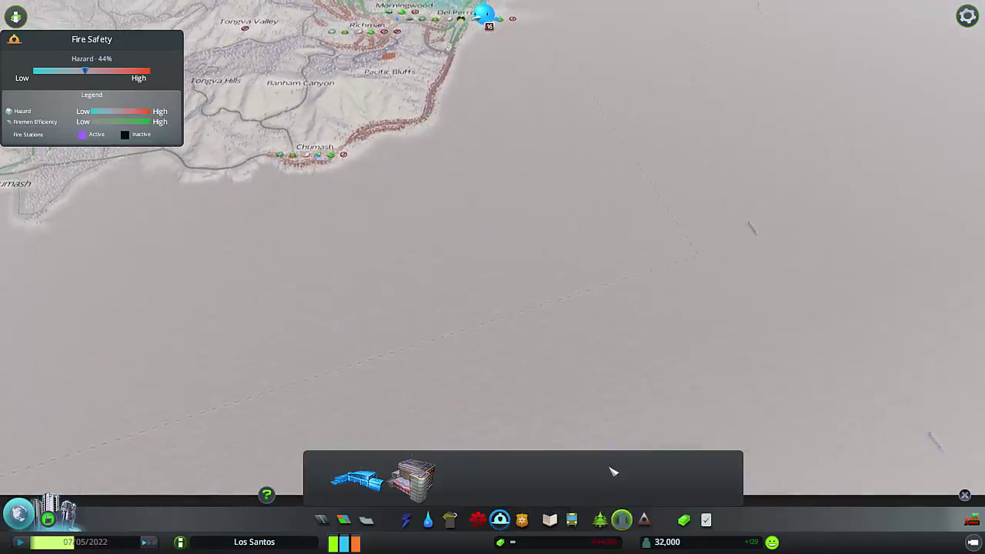
key(w)
key(a)
key(a)
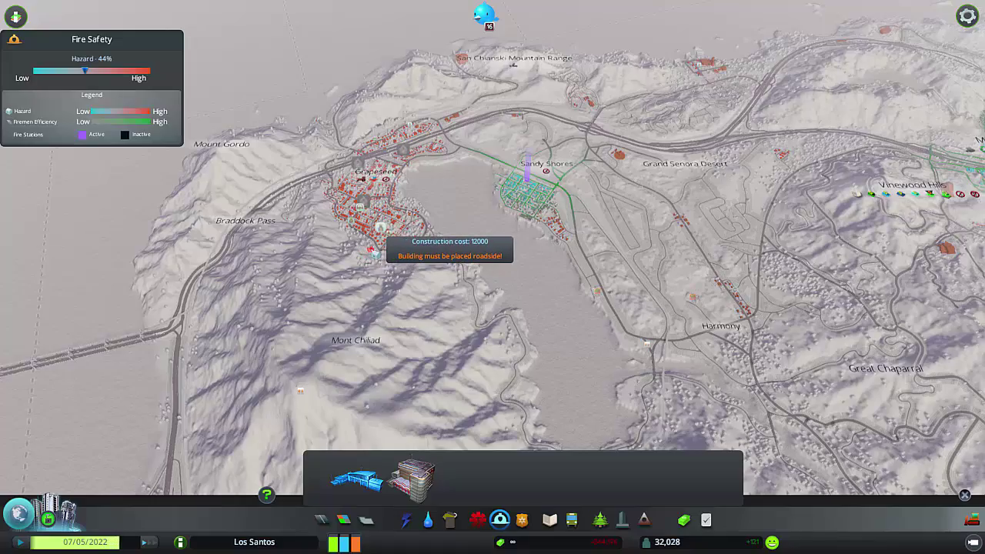
key(e)
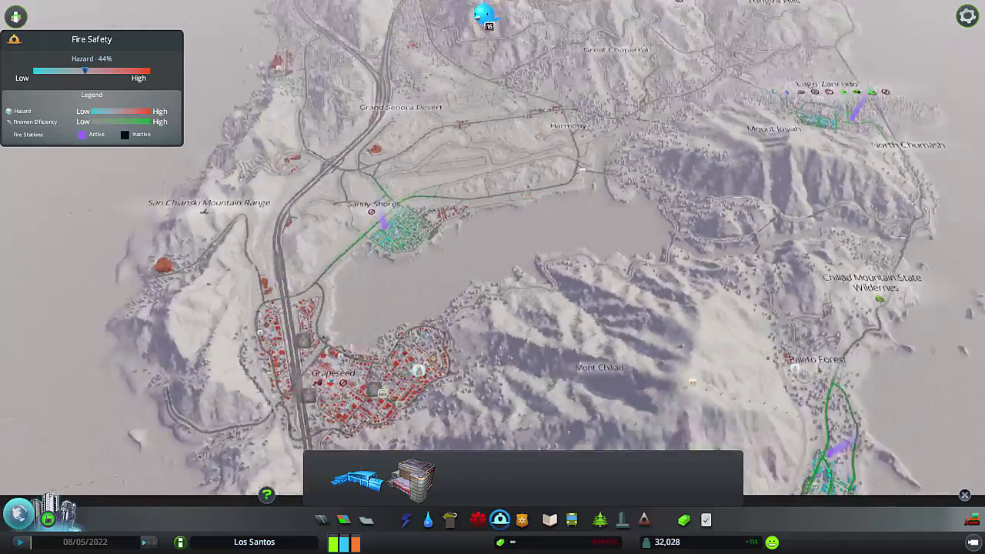
Move from Sandy Shores to Los Santos and survey the city's fire coverage.
key(a)
key(q)
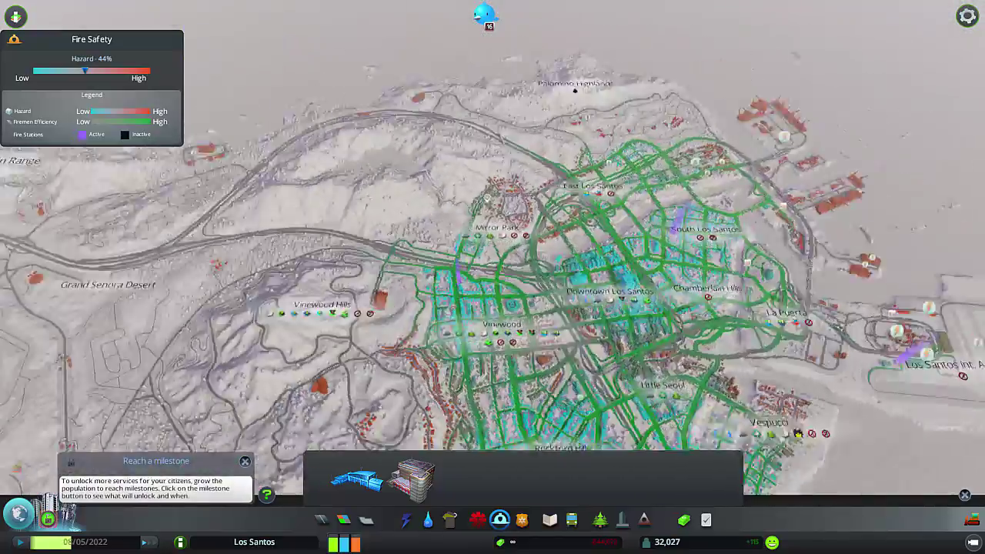
key(q)
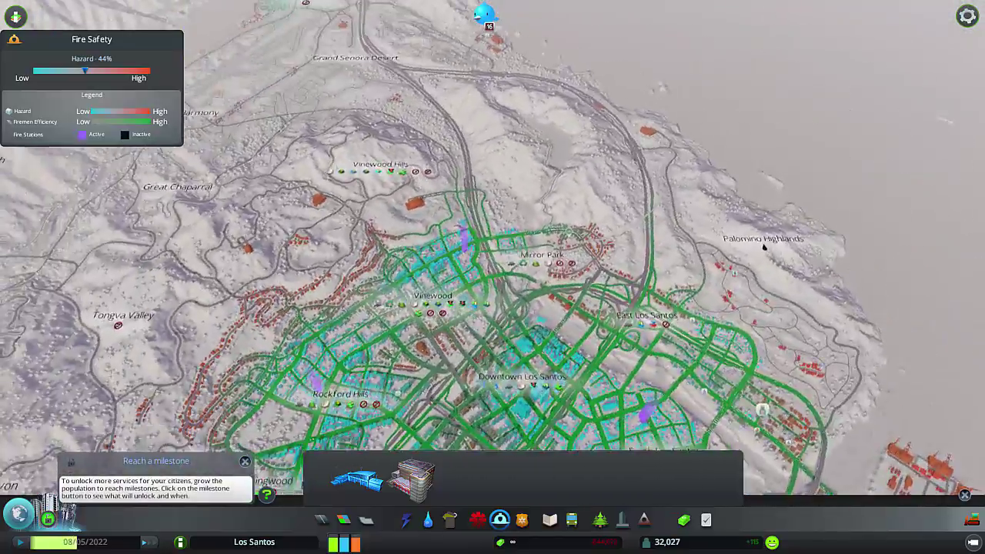
key(w)
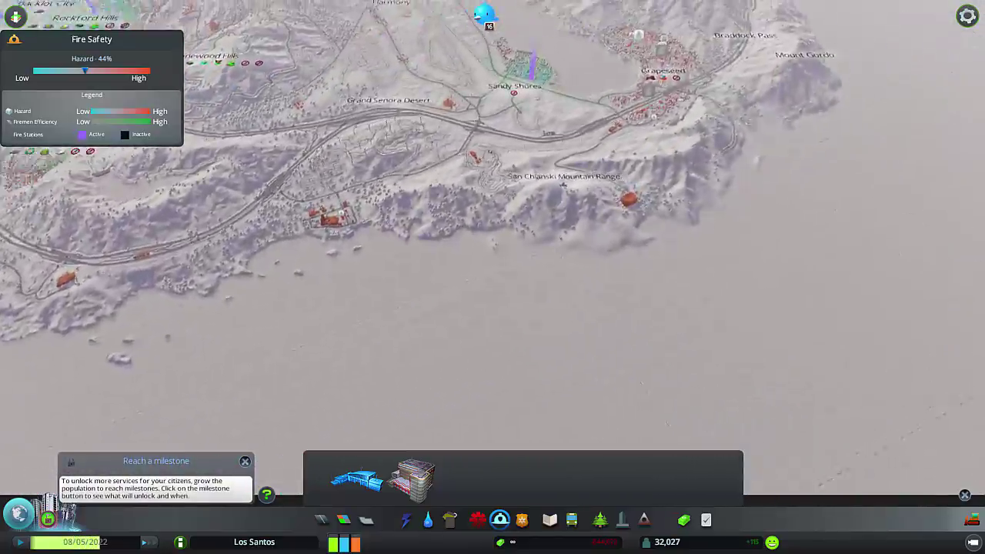
key(w)
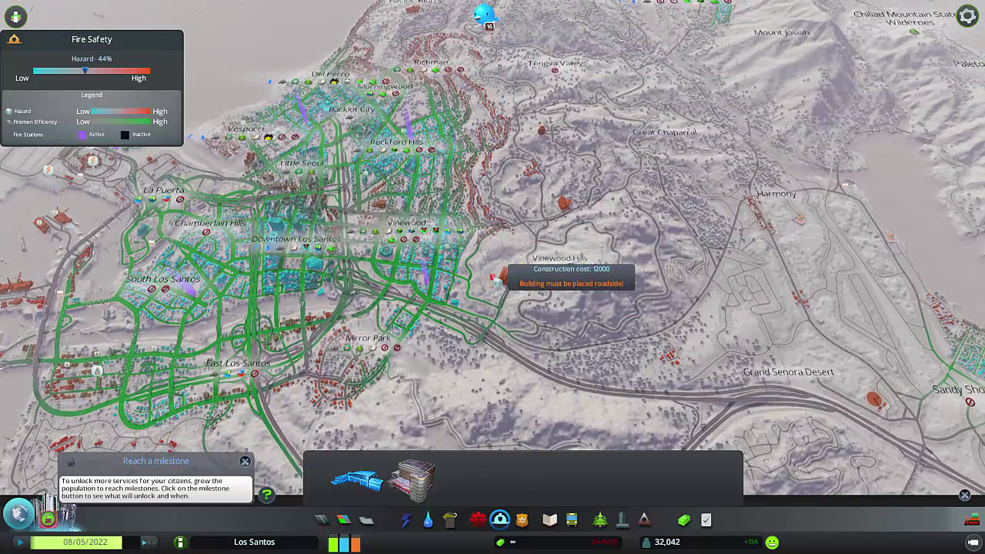